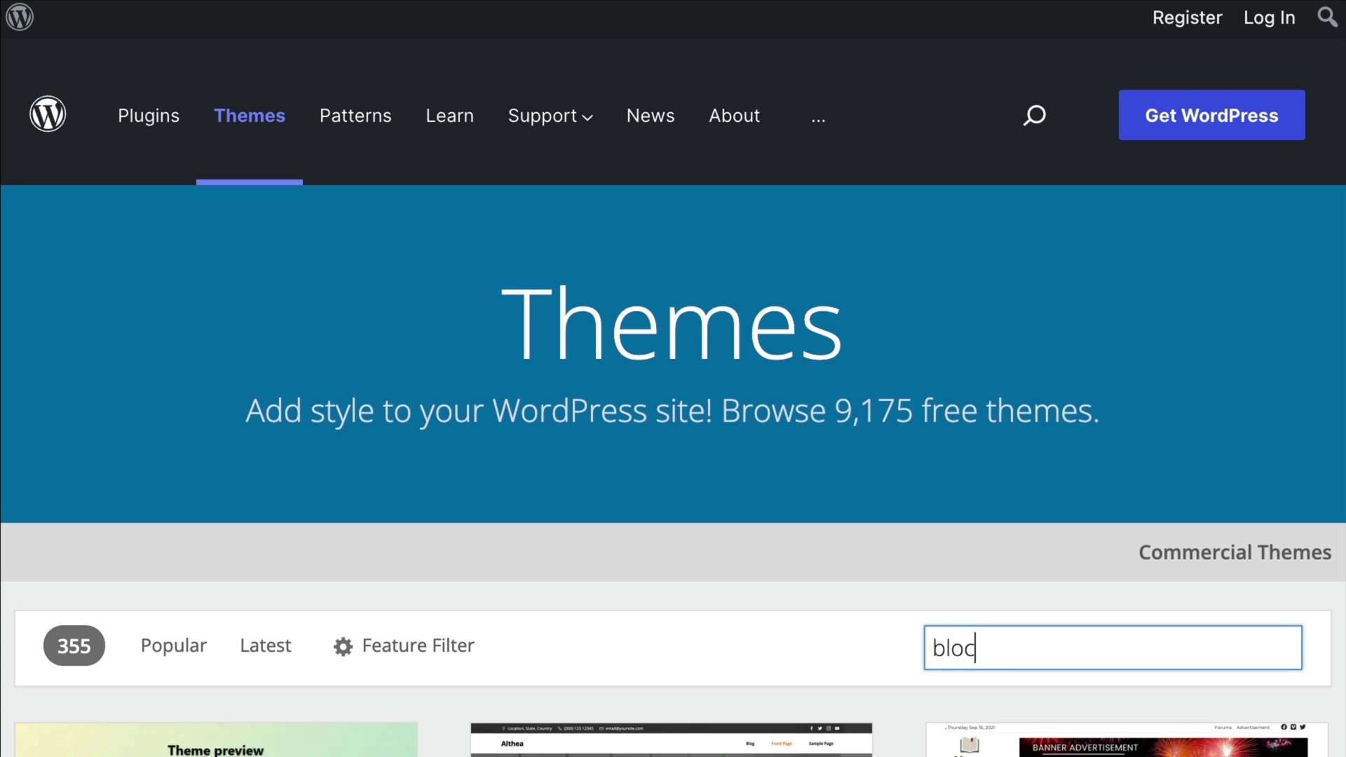
Step: Search the WordPress.org theme directory for 'block theme'
text(k theme)
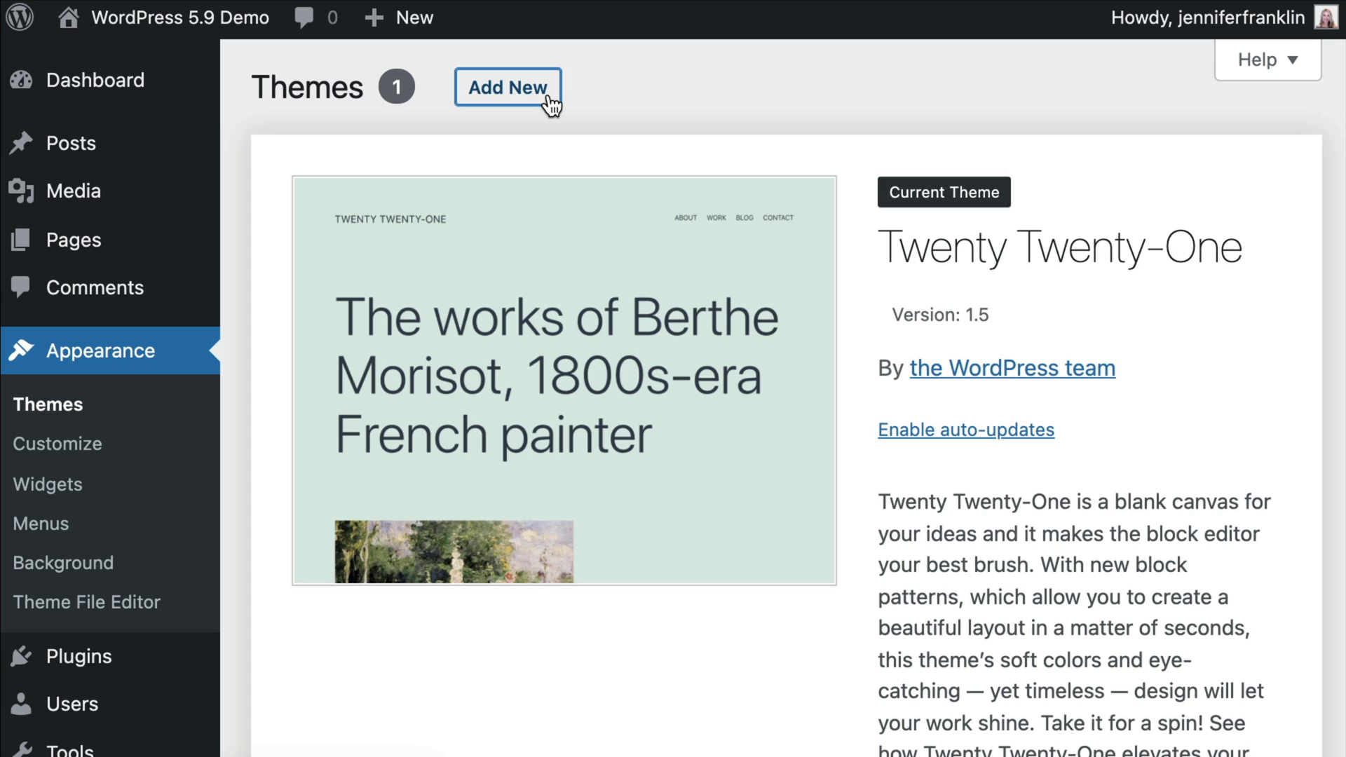
Step: Search new themes for 'twenty twenty two', then install and activate Twenty Twenty-Two
click(507, 88)
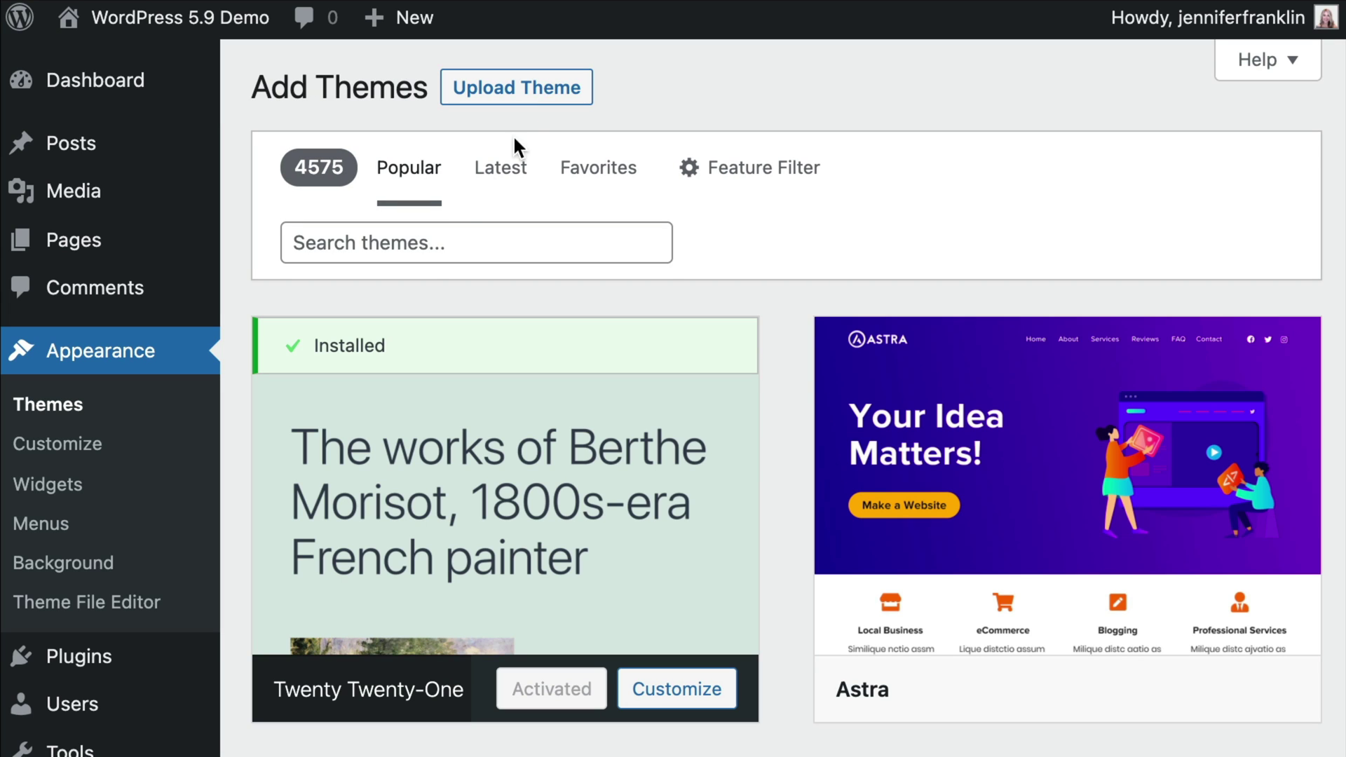
click(444, 250)
text(twenty)
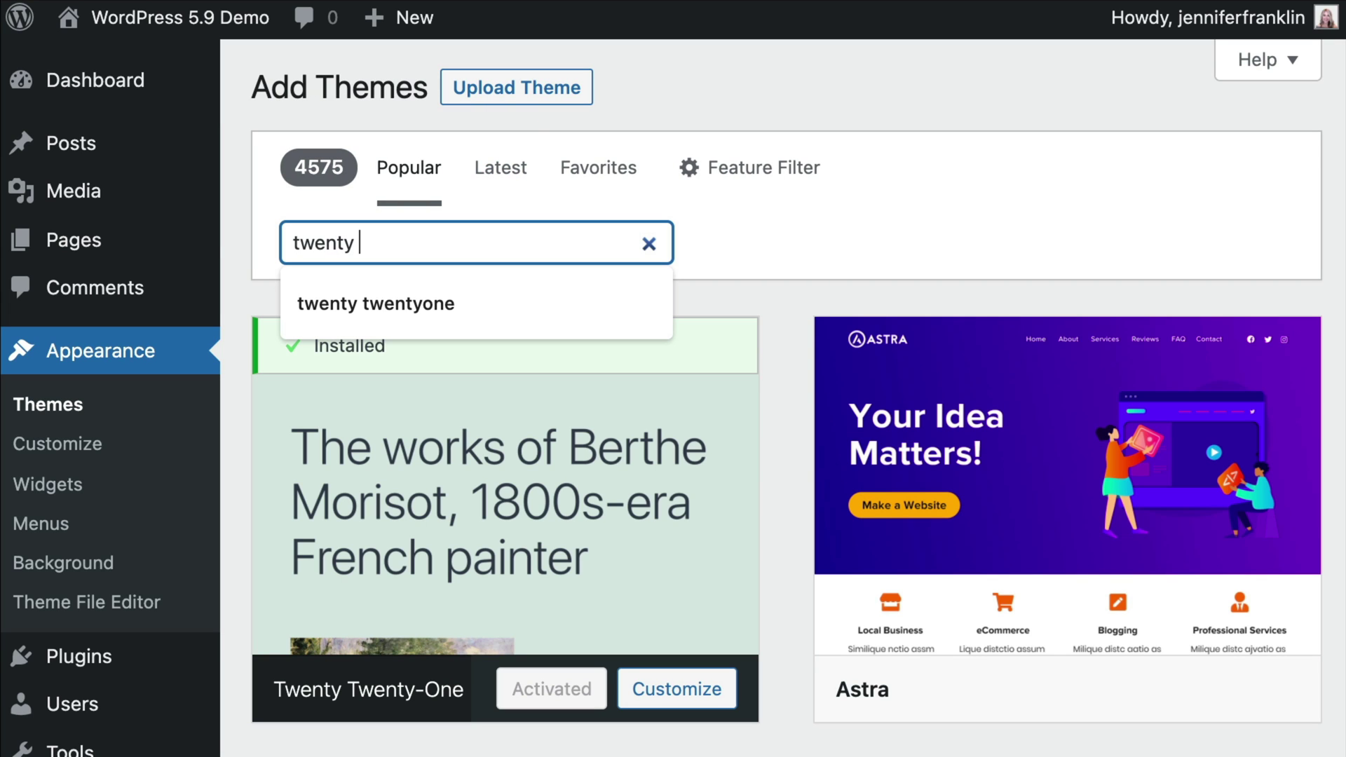
text( twenty two)
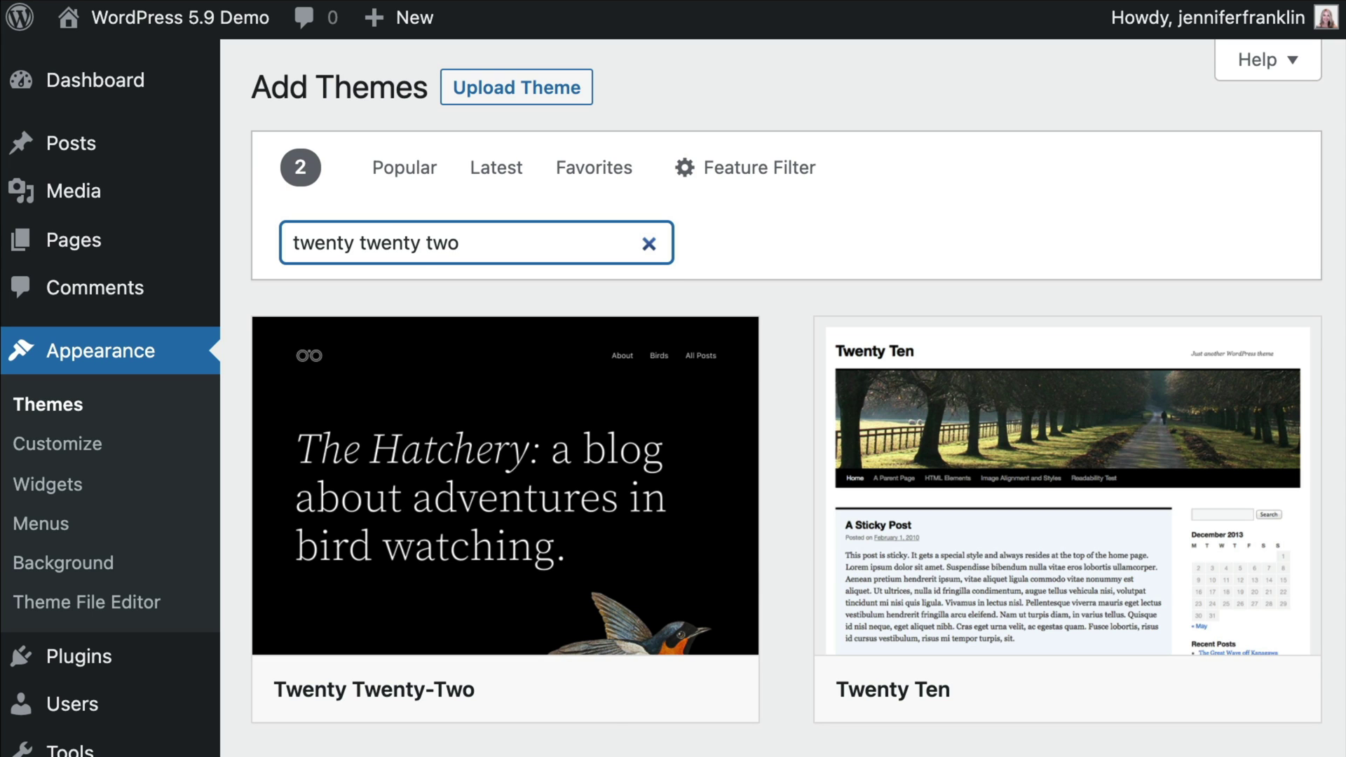
mouse_move(609, 714)
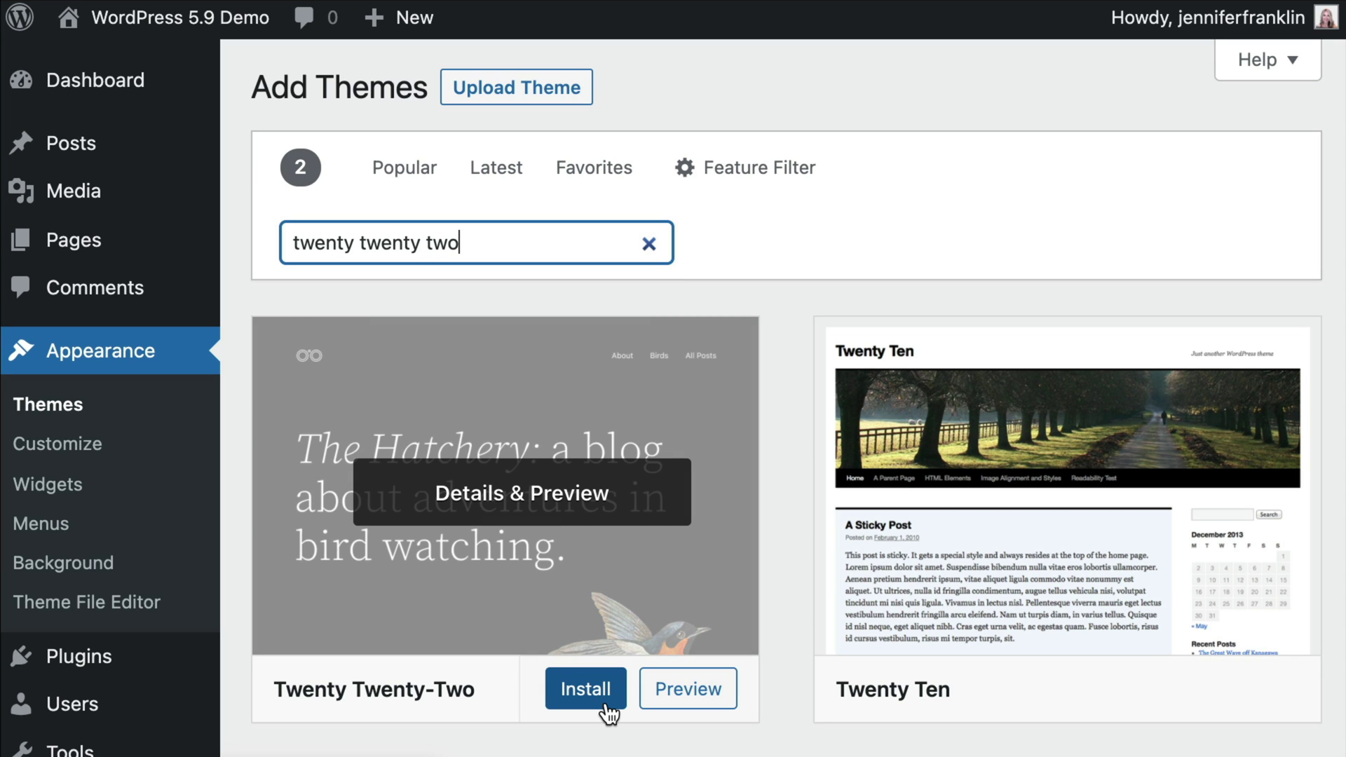
click(589, 689)
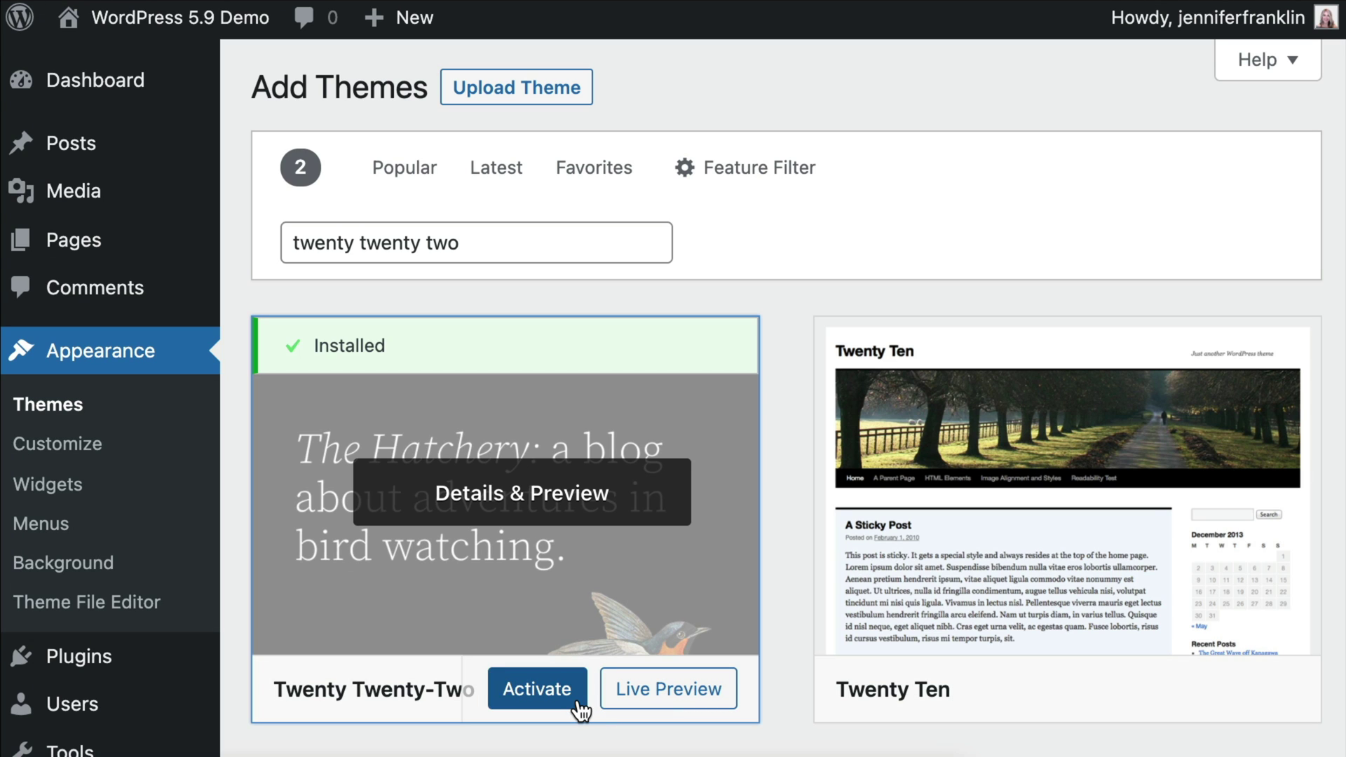
click(580, 710)
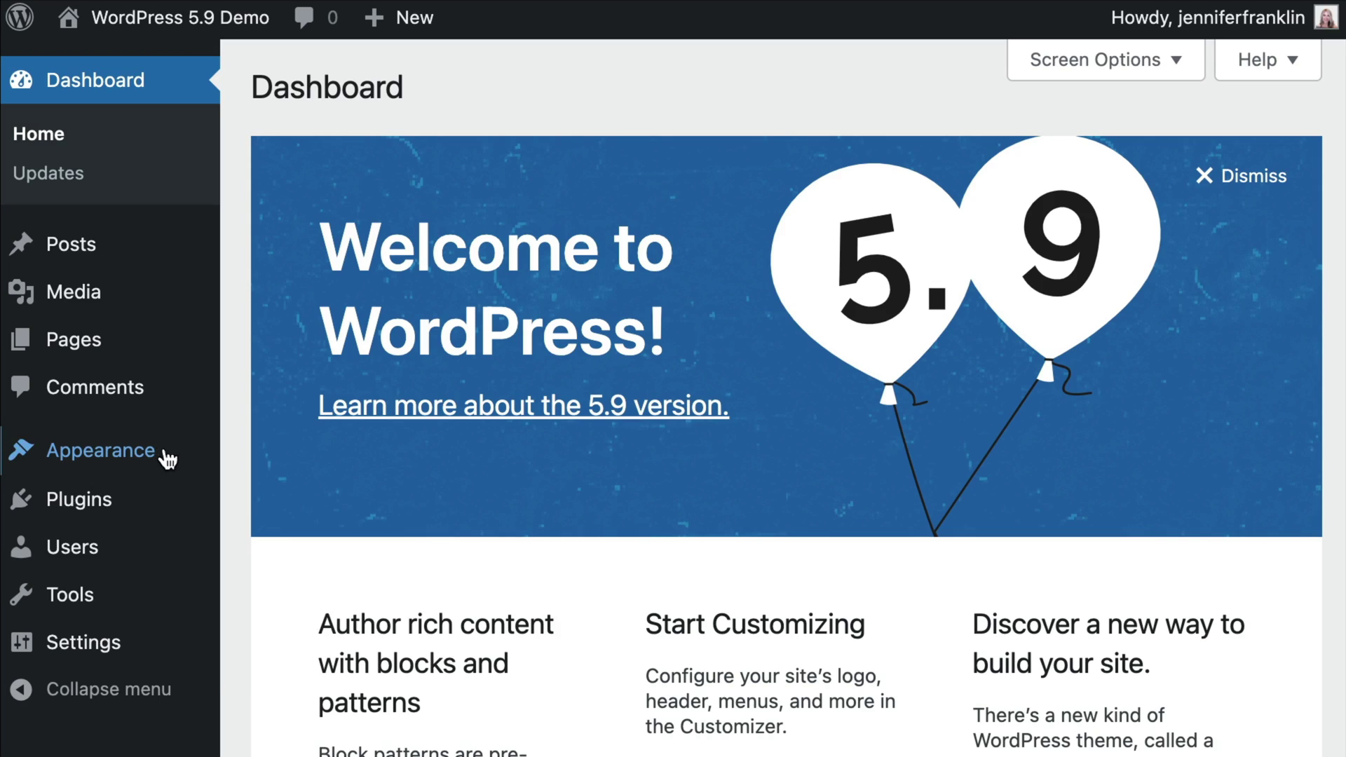
Step: Open Editor (beta) on the Home template and reveal its navigation panel
mouse_move(180, 459)
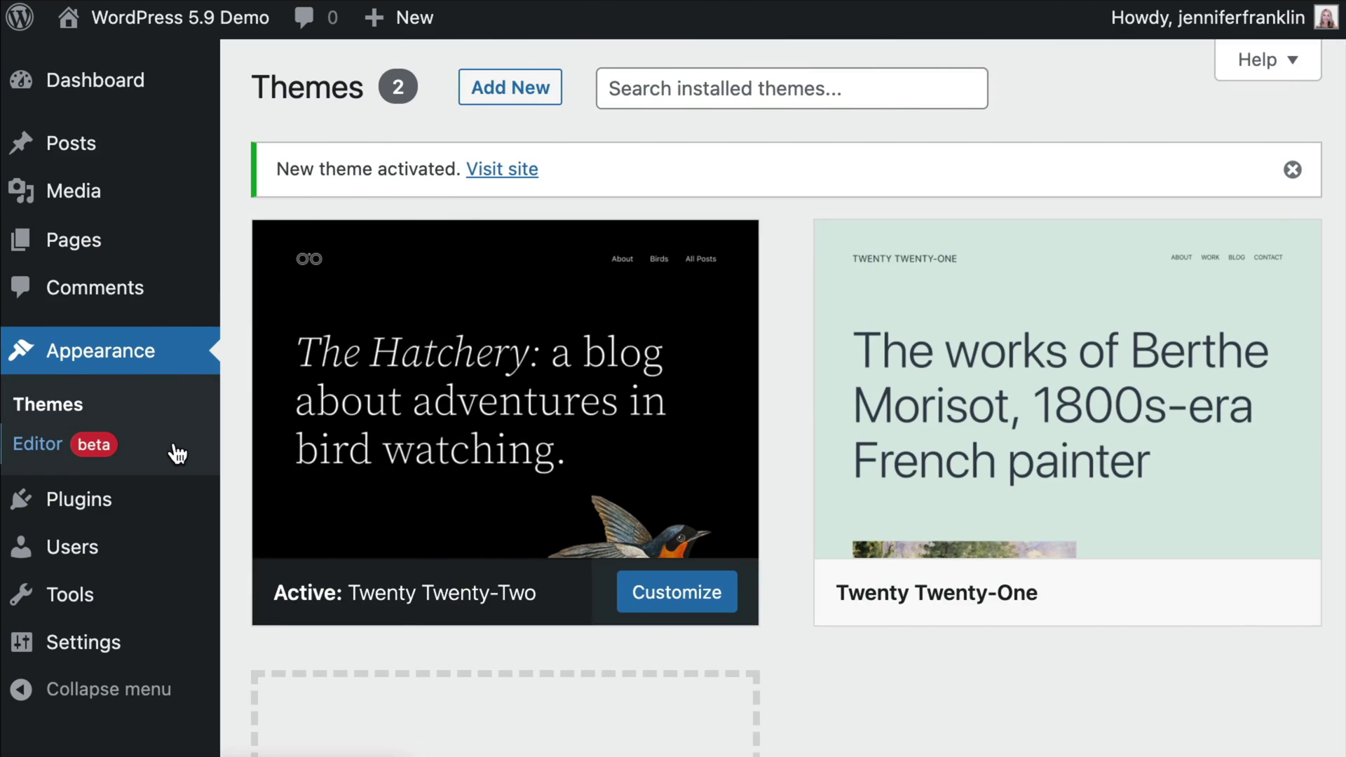
click(178, 454)
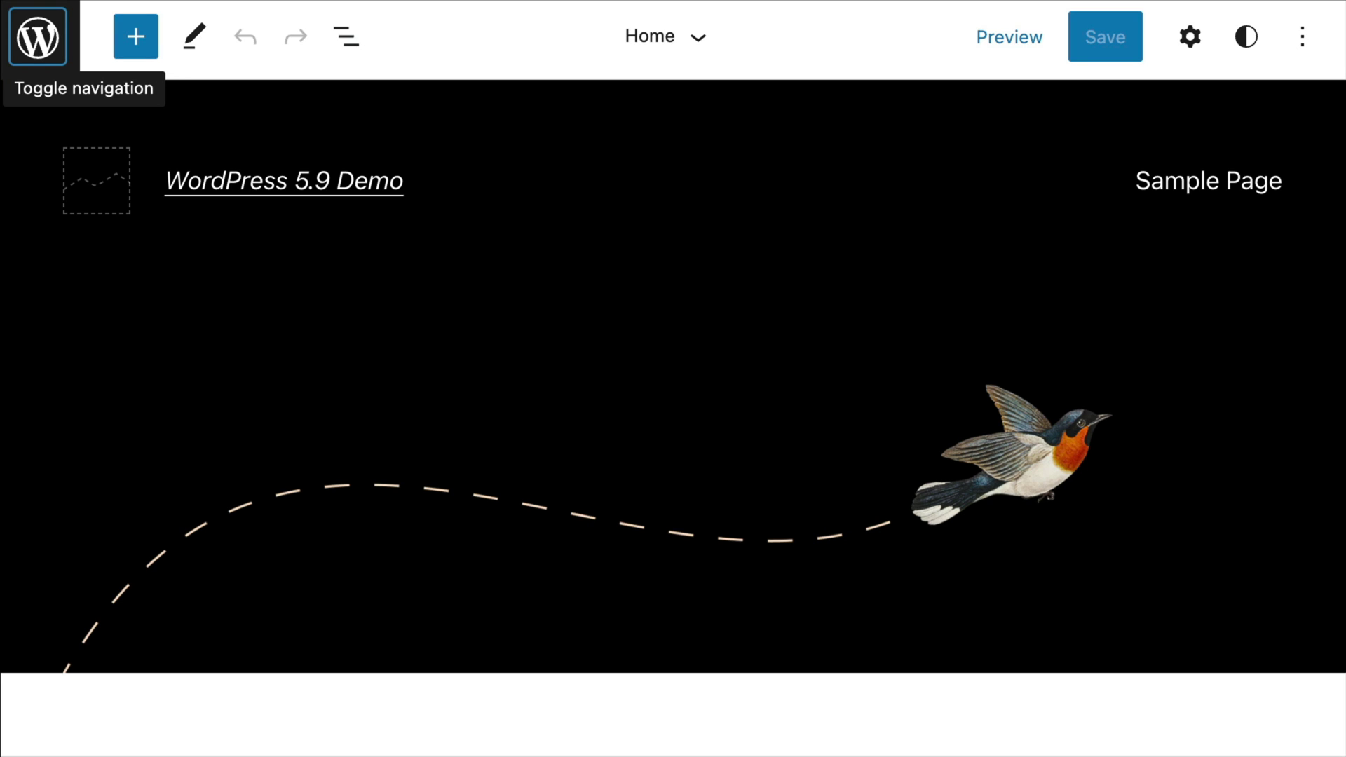
click(56, 62)
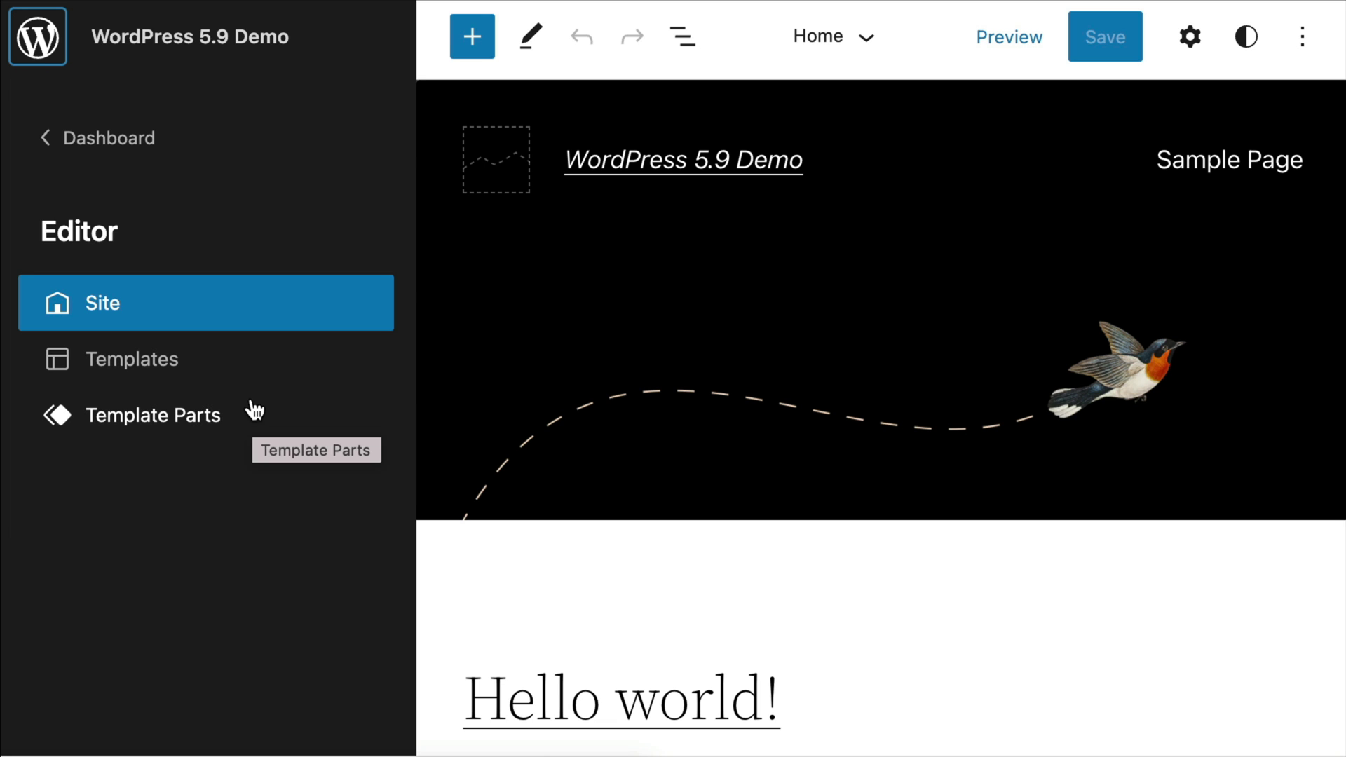
Step: Browse the Templates list, glancing at the Add New options such as Front Page
click(236, 376)
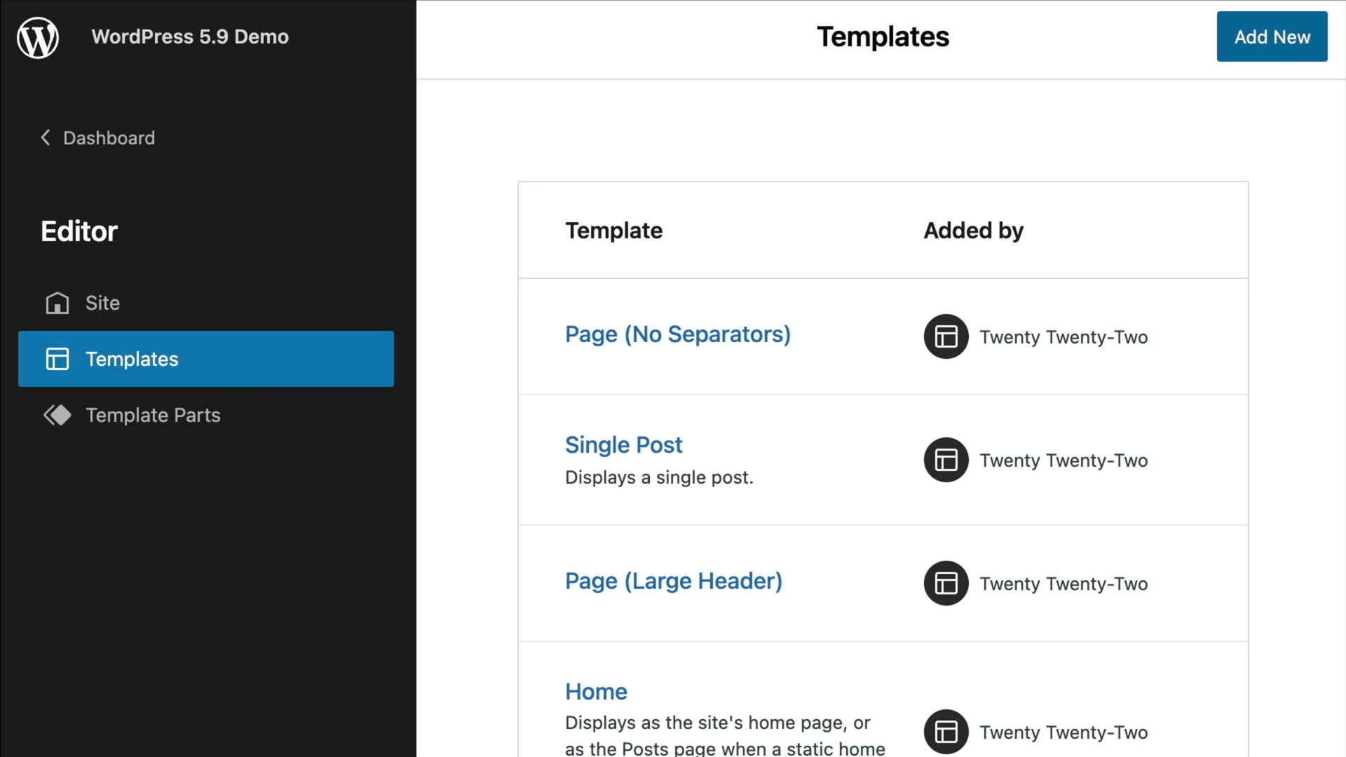
click(1304, 56)
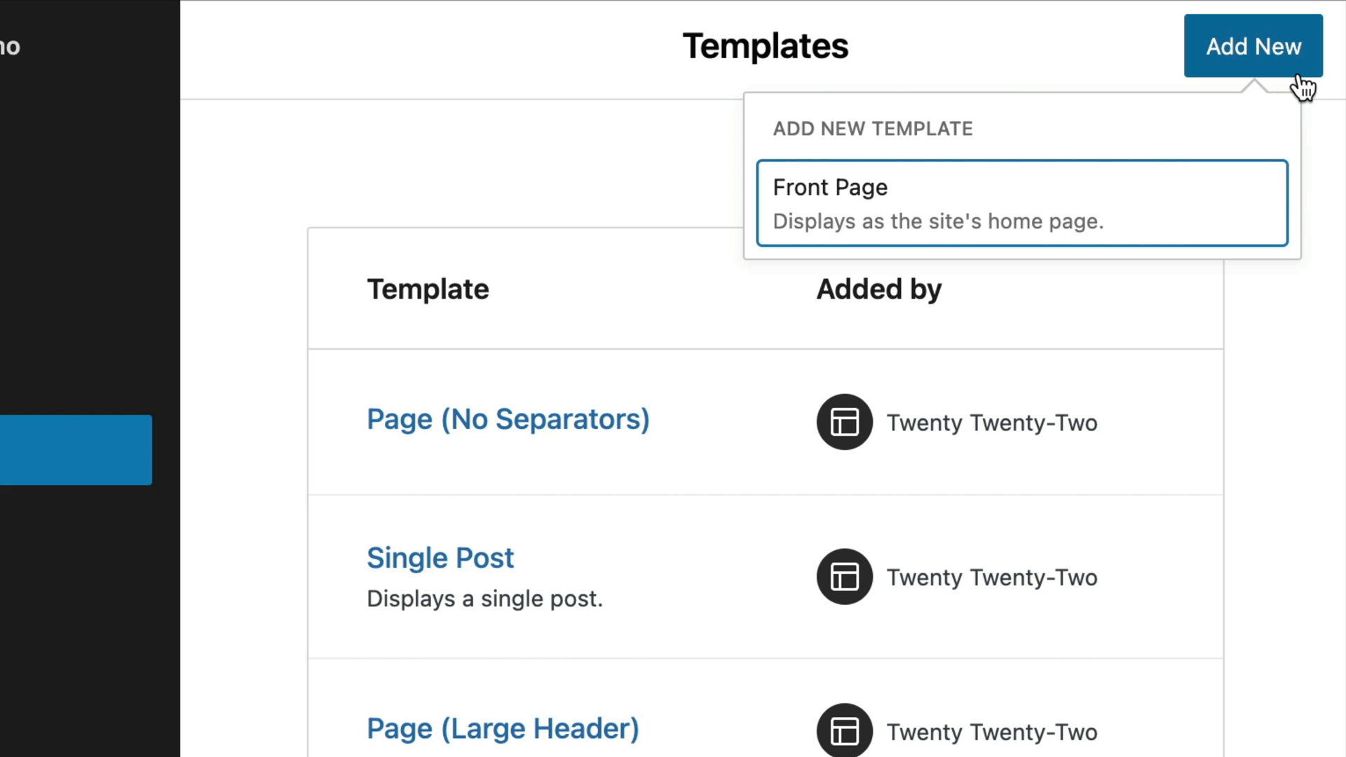
key(Escape)
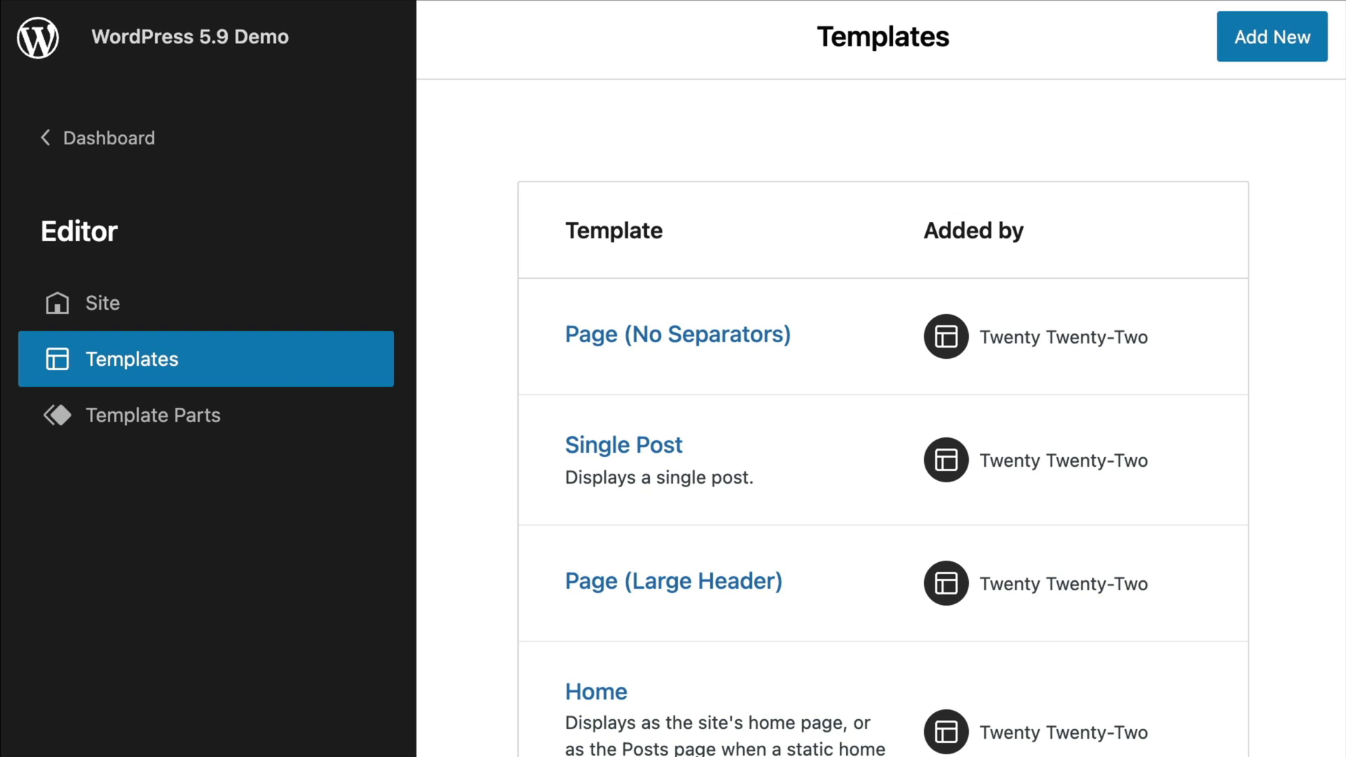
scroll(882, 420, down, 8)
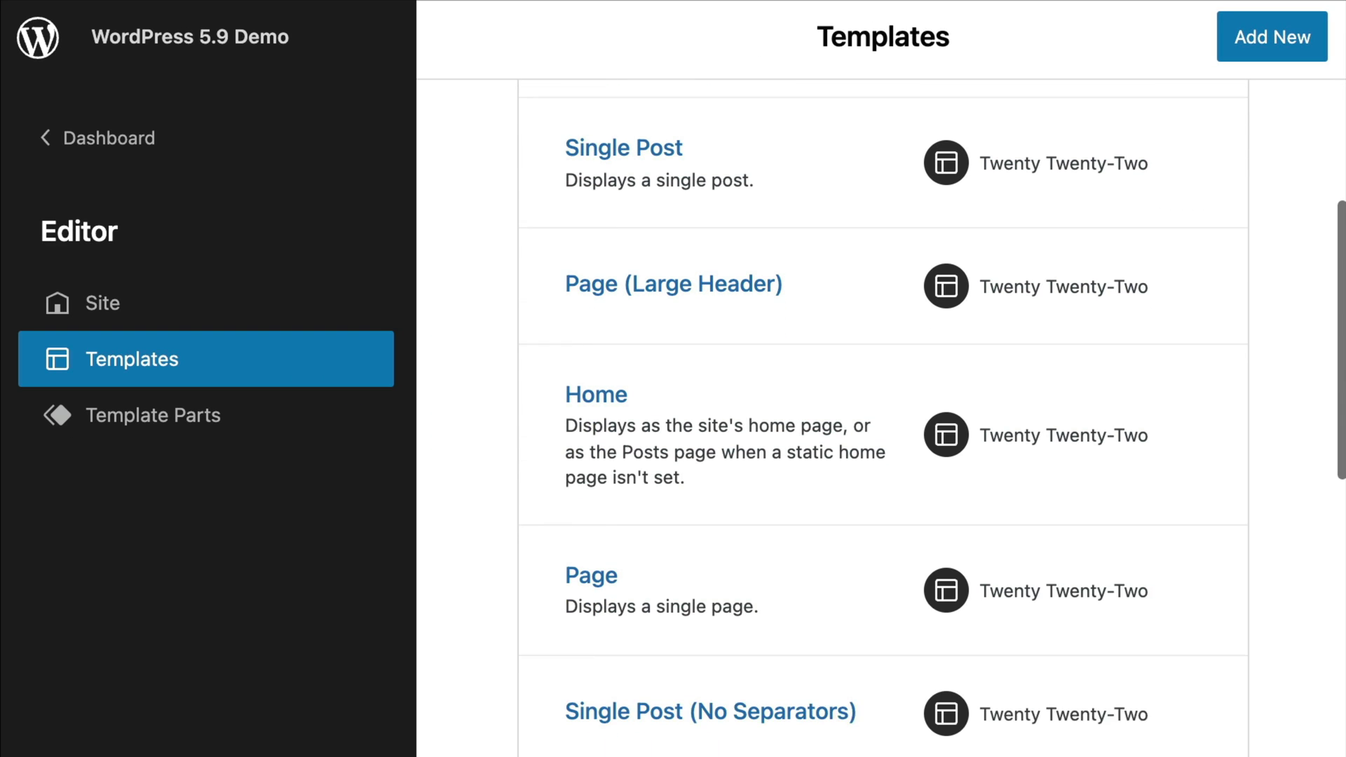
scroll(882, 421, down, 7)
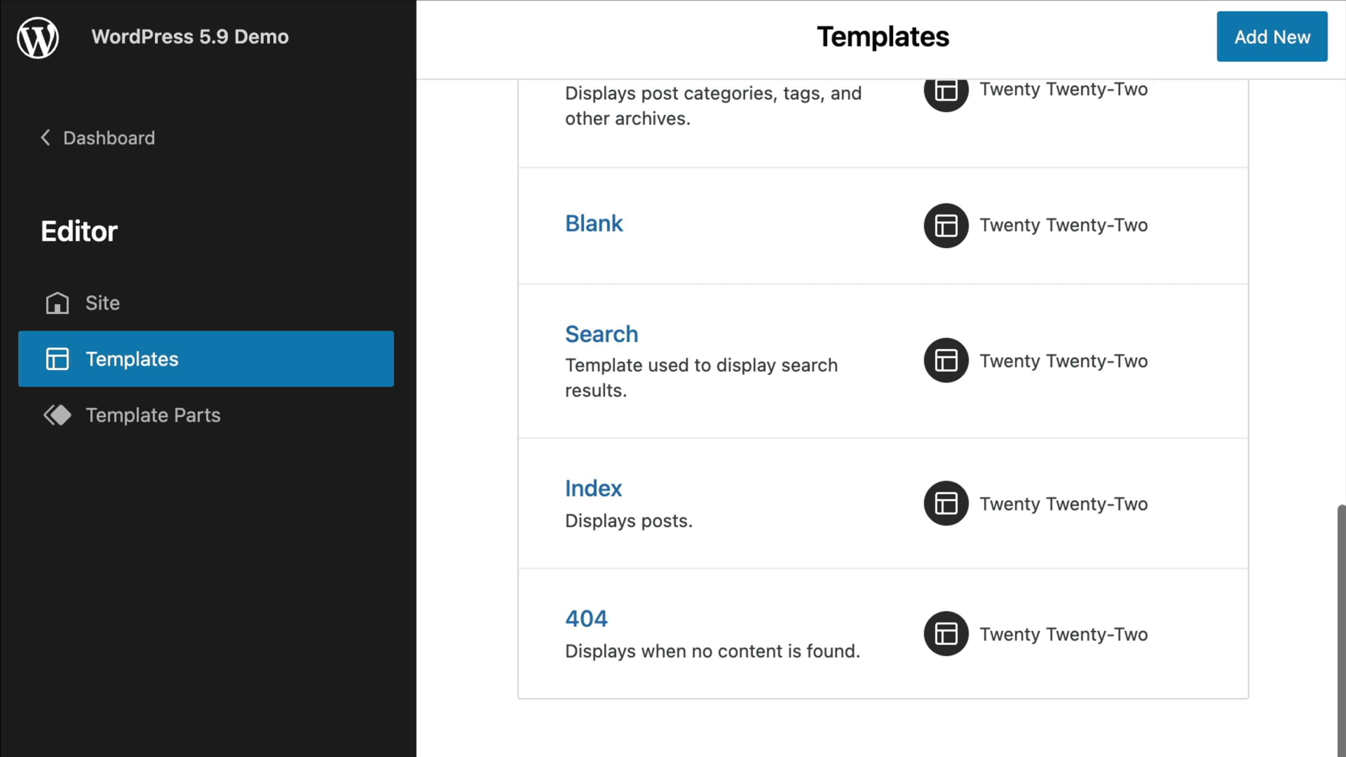
scroll(882, 420, up, 8)
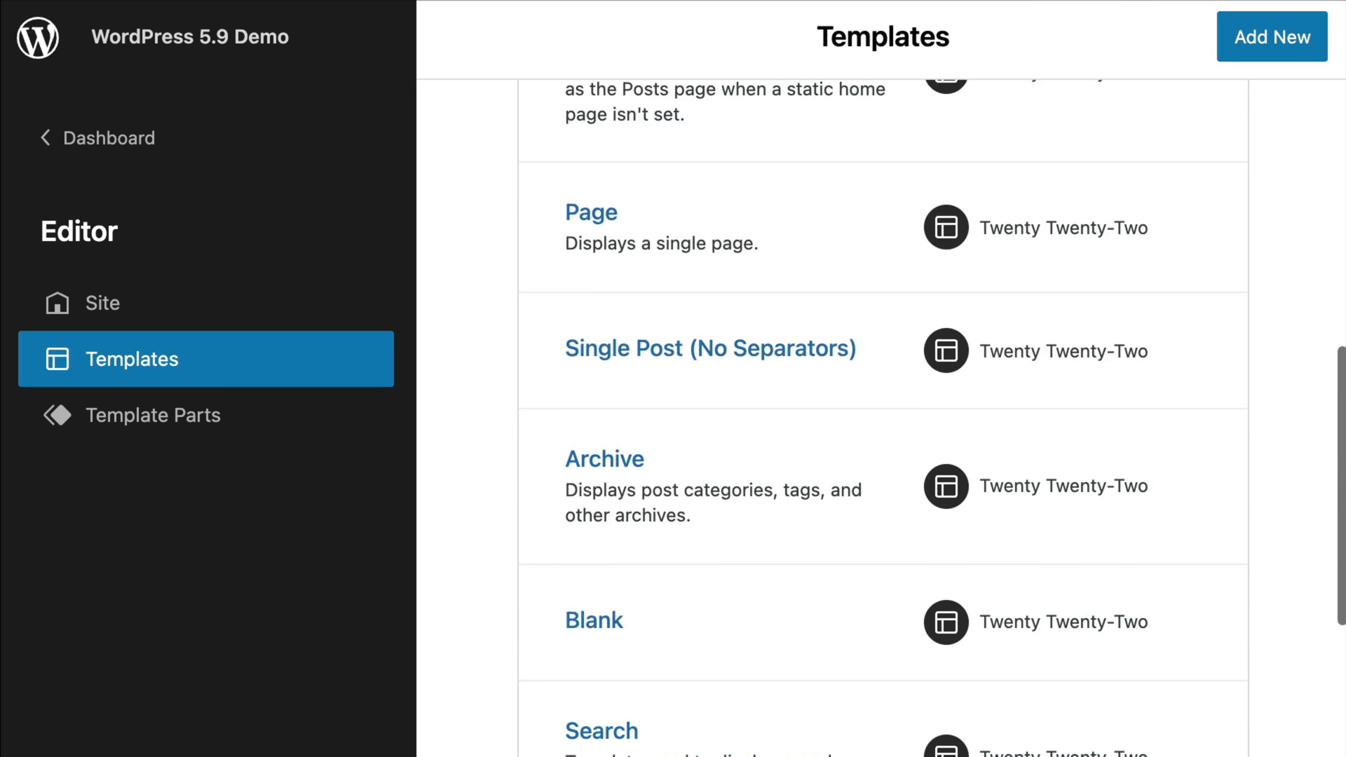
scroll(883, 420, up, 3)
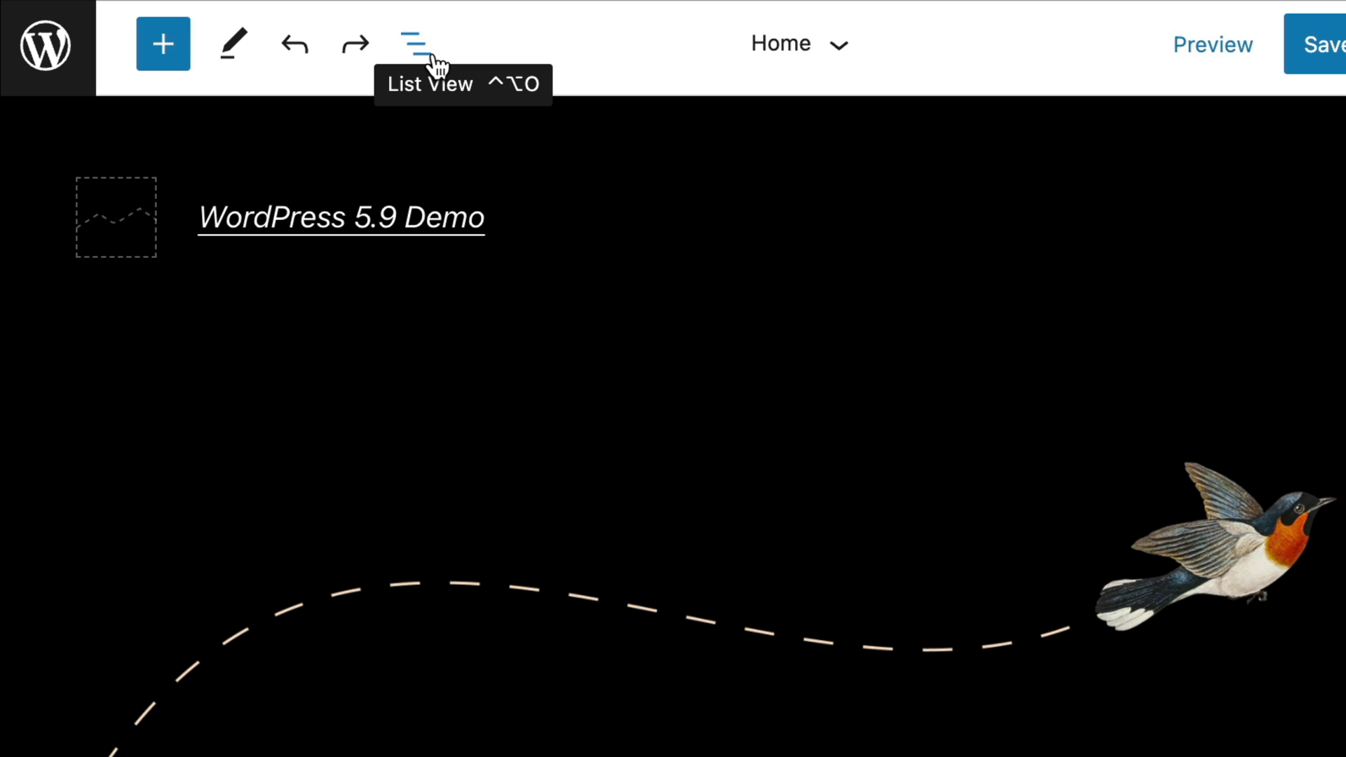
Step: In List View, collapse Header Dark Small and Query Loop, and drag the footer Paragraph higher
click(433, 56)
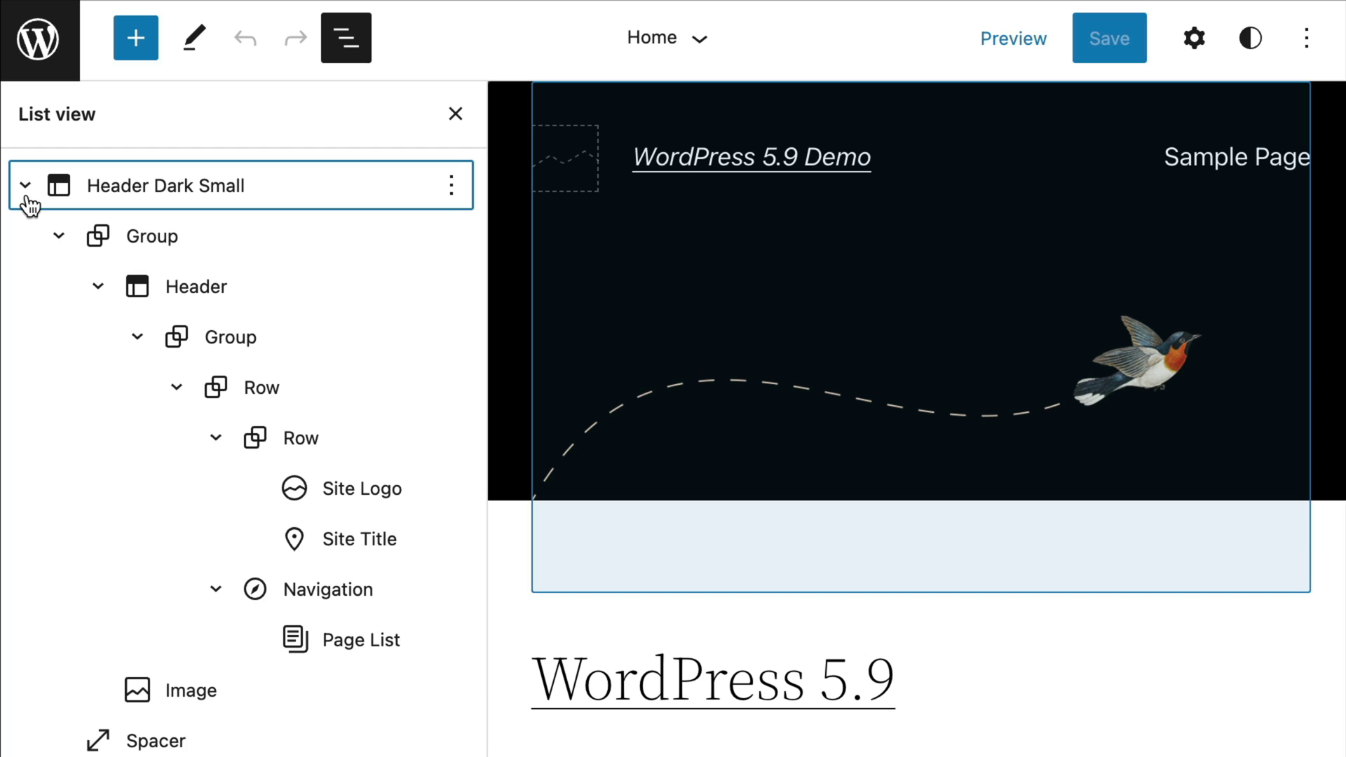
click(26, 187)
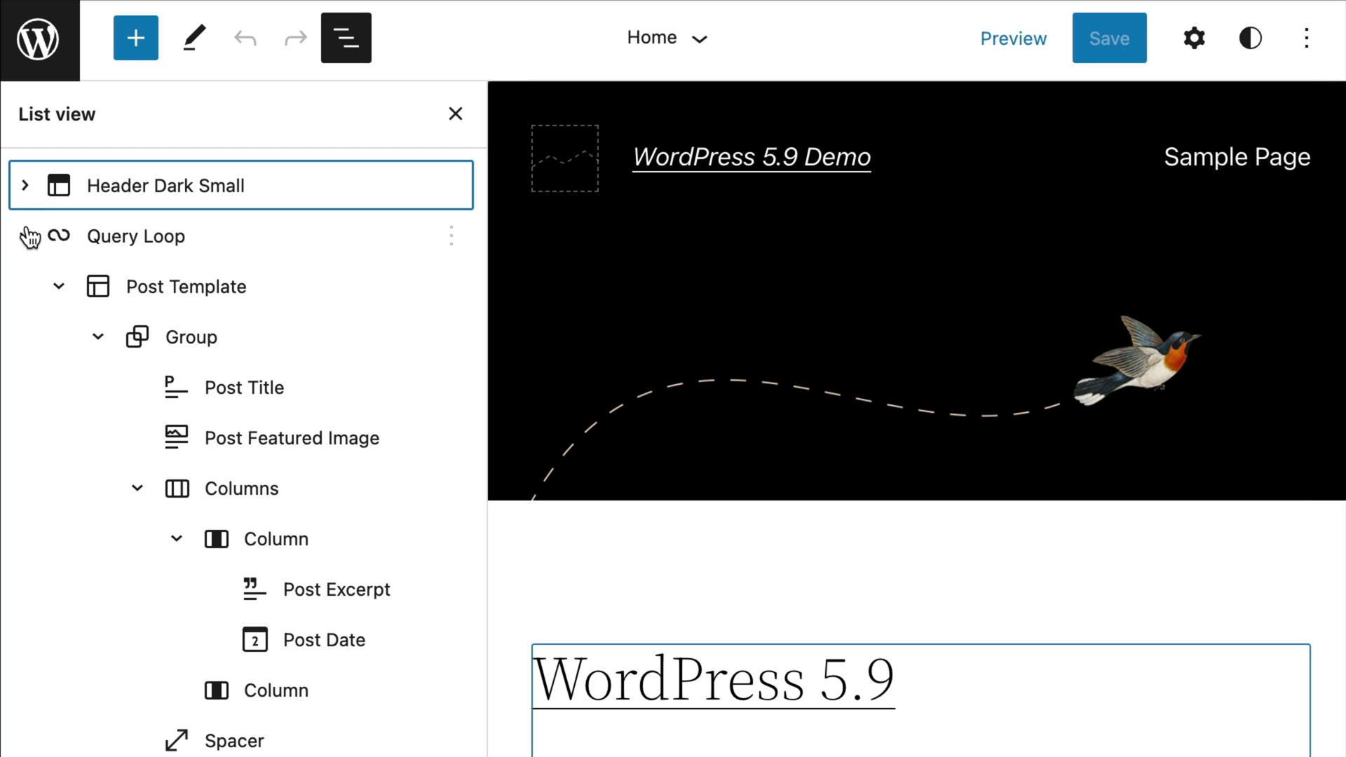
click(27, 240)
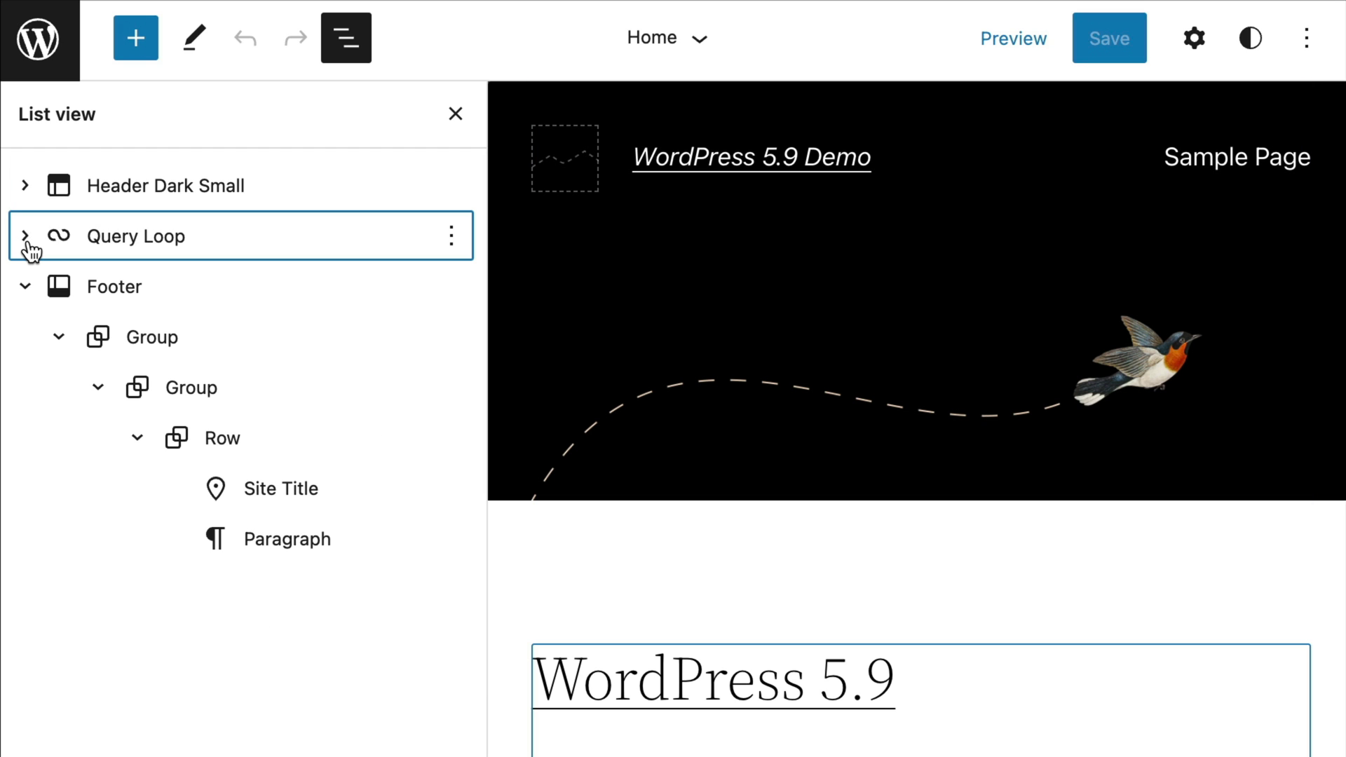
click(28, 287)
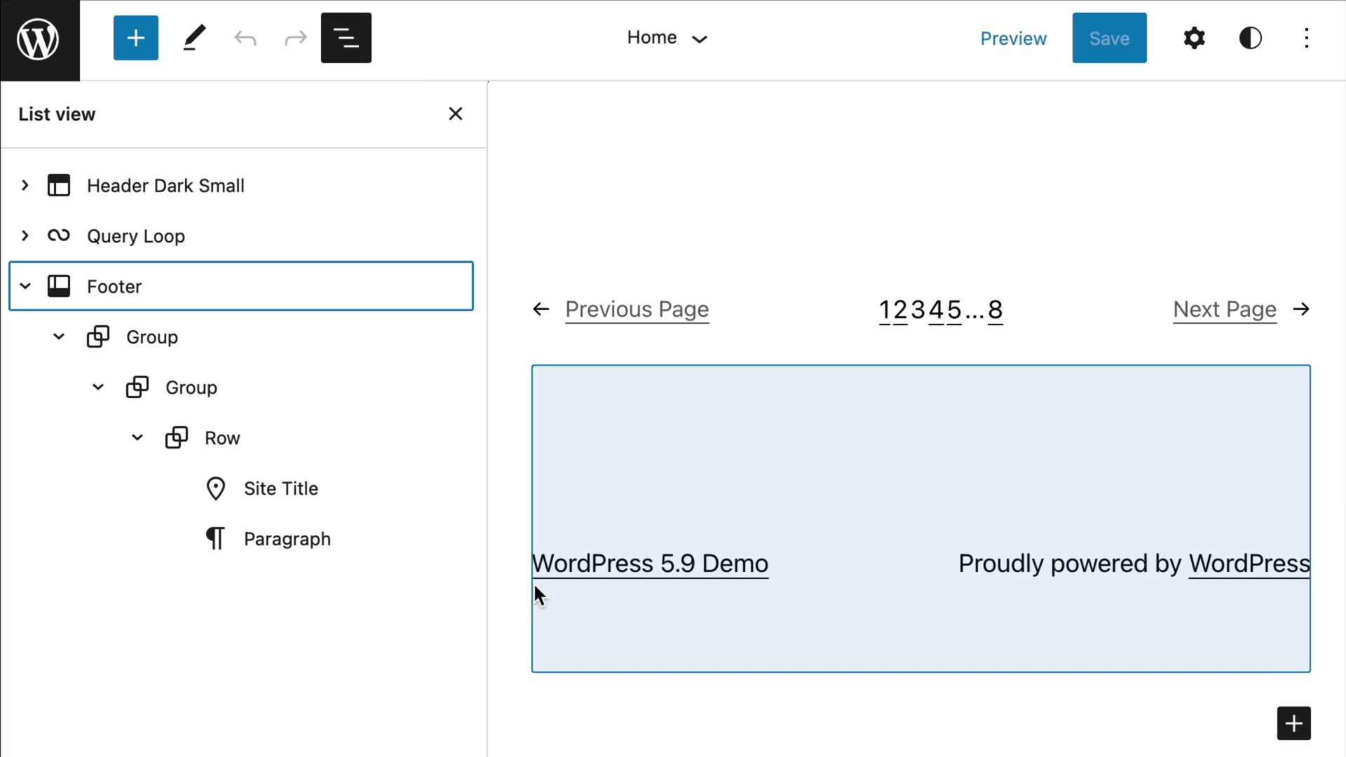
click(310, 551)
drag(309, 551, 280, 377)
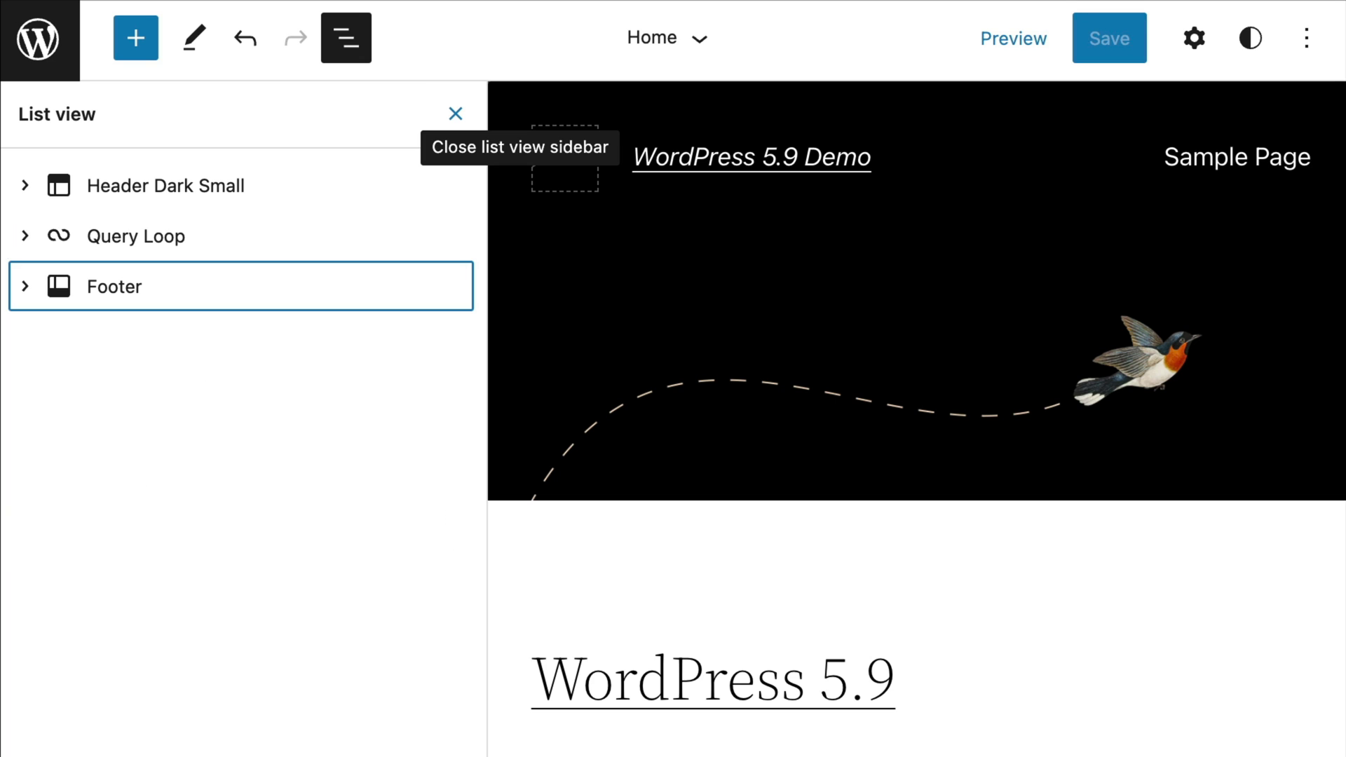
click(456, 114)
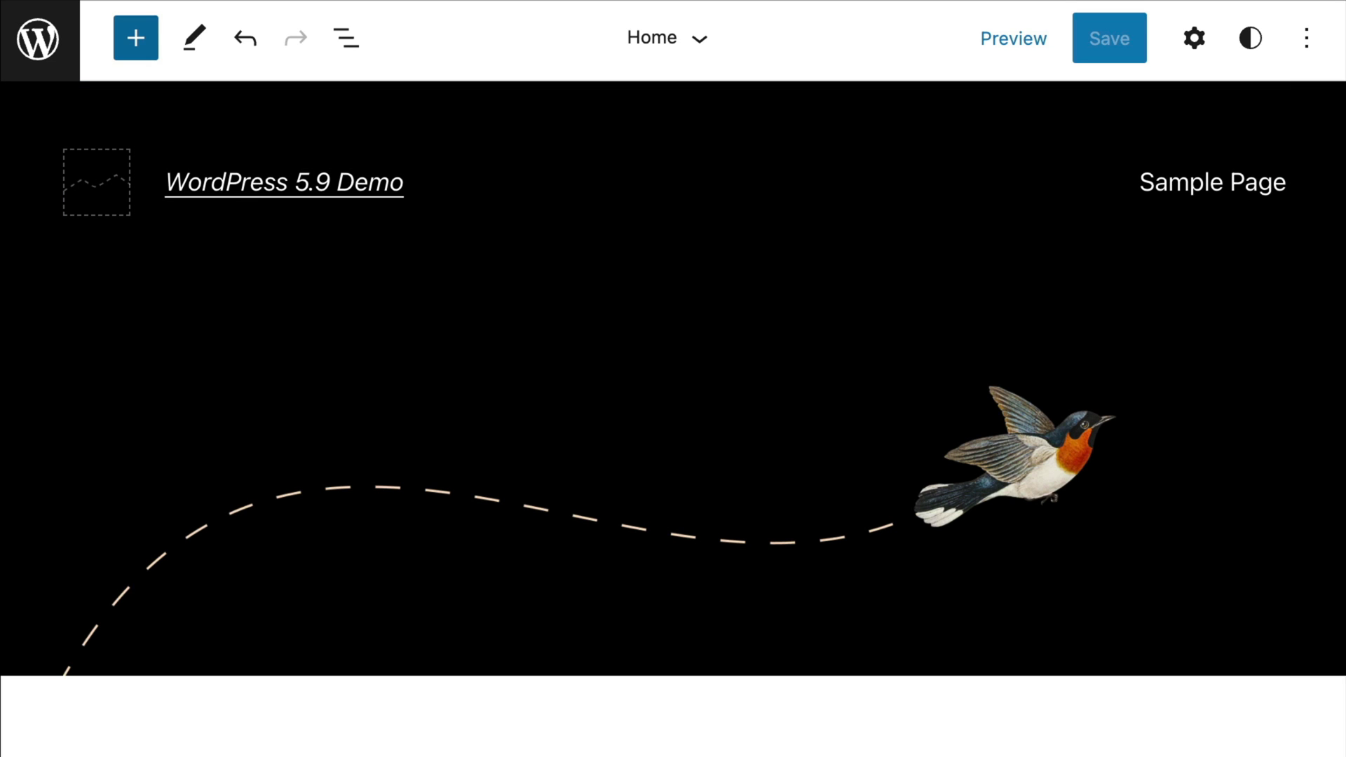
Step: Insert the 'Layered images with duotone' pattern from the pattern explorer
click(136, 37)
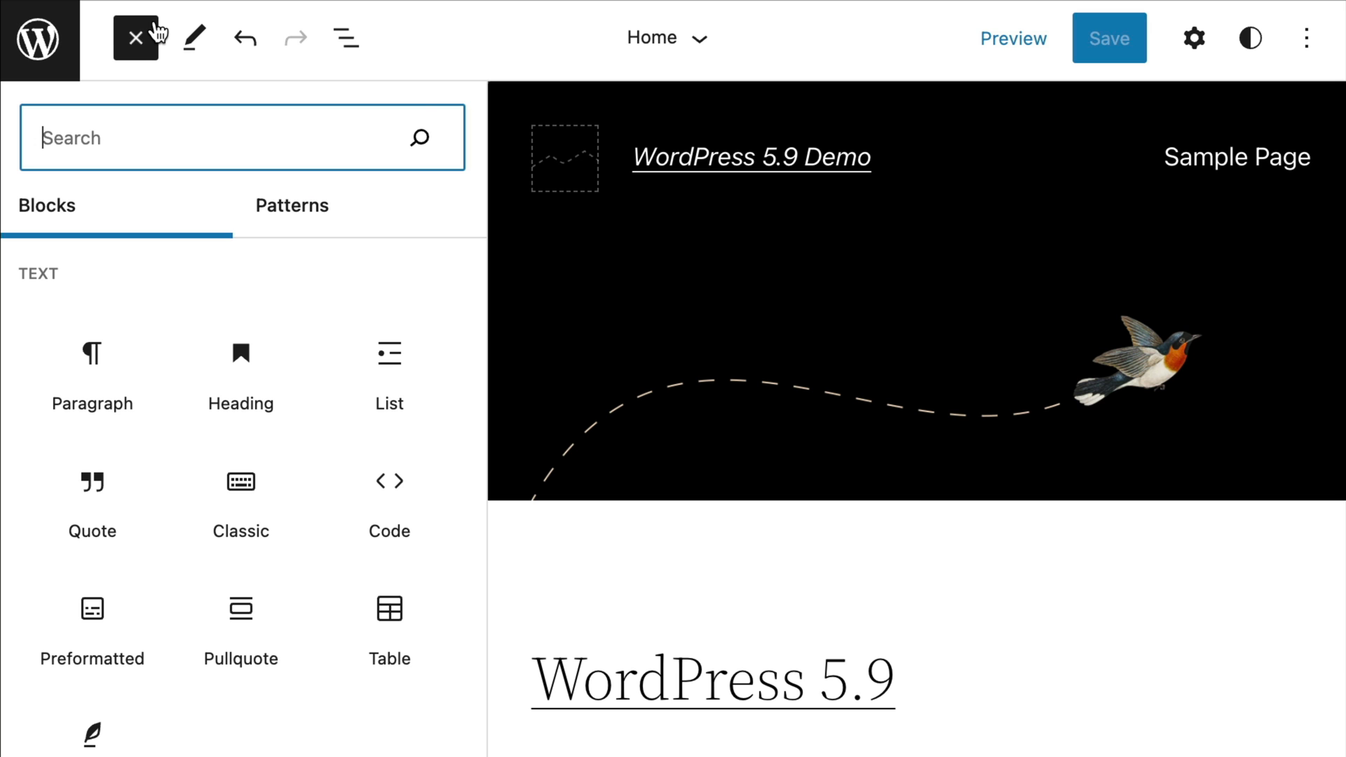
click(361, 216)
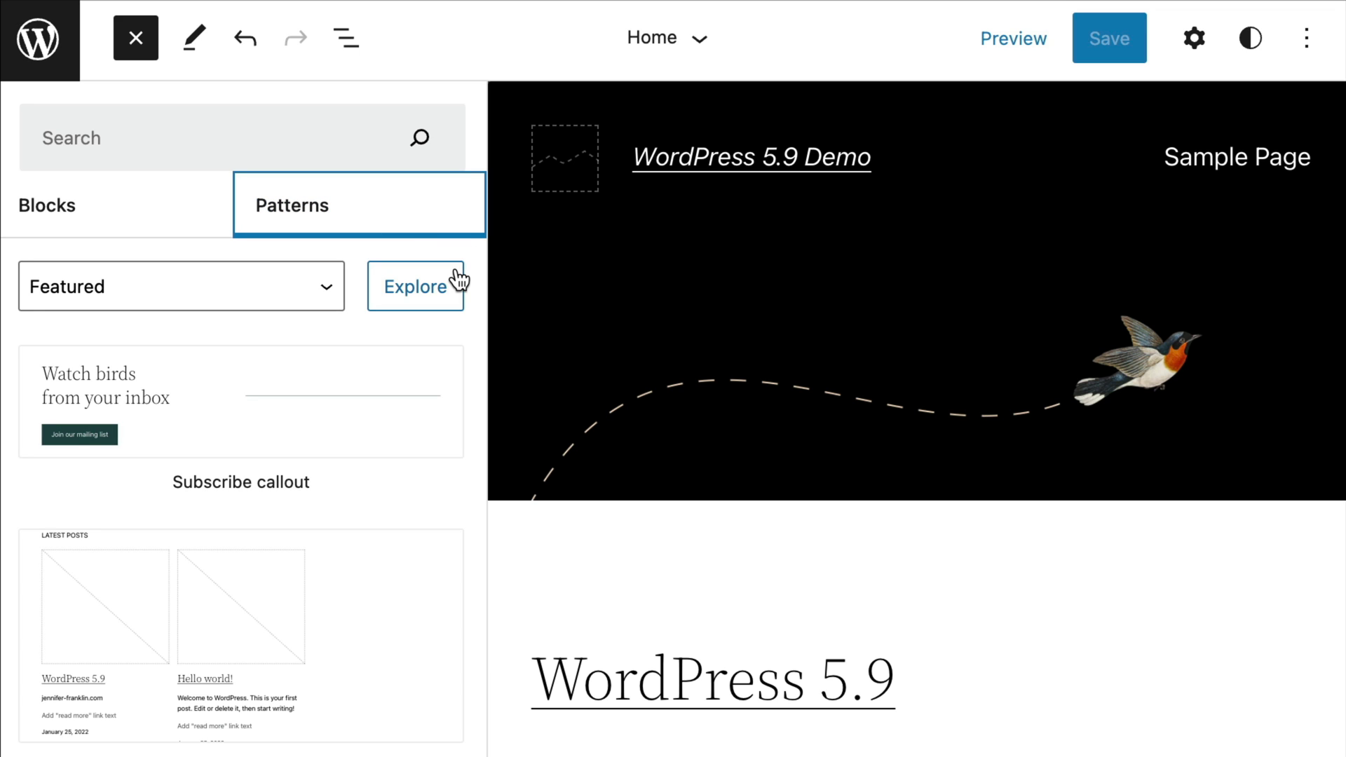
click(459, 280)
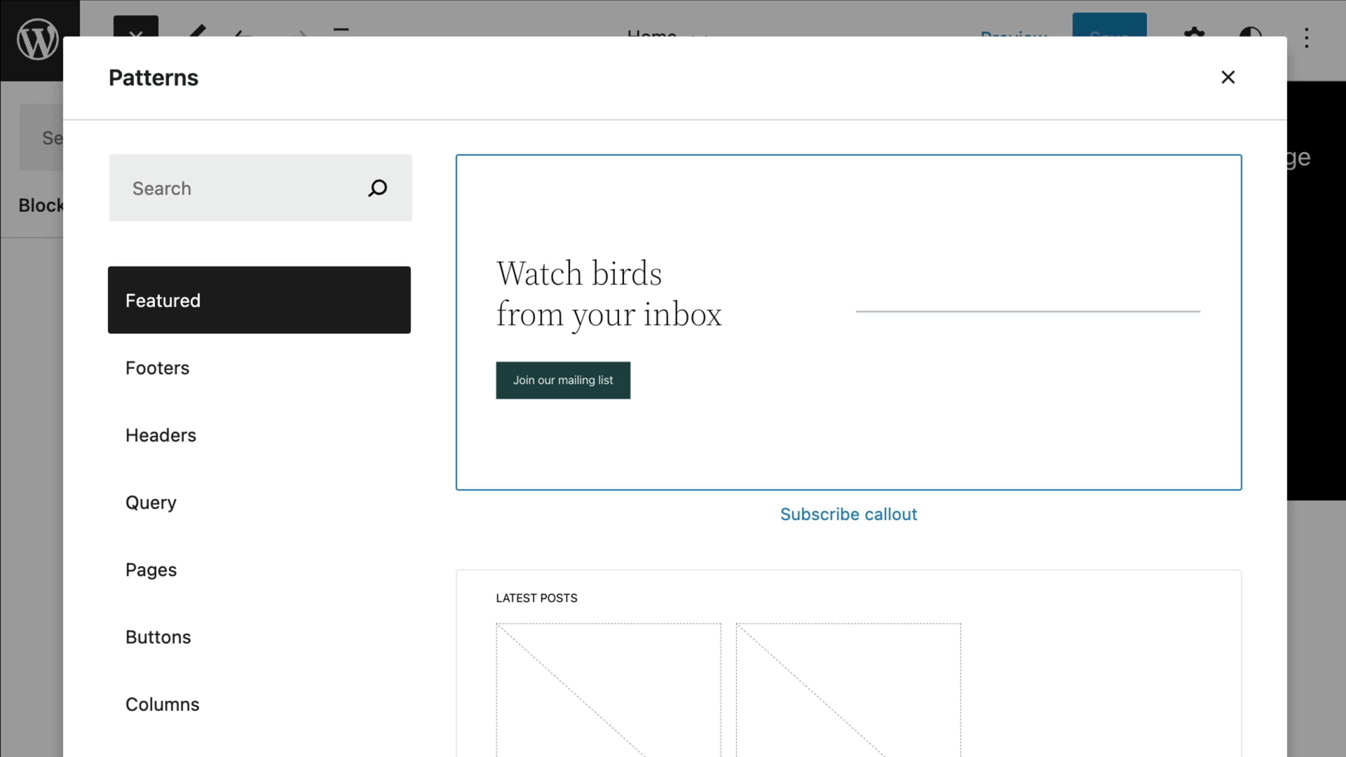
scroll(848, 435, down, 7)
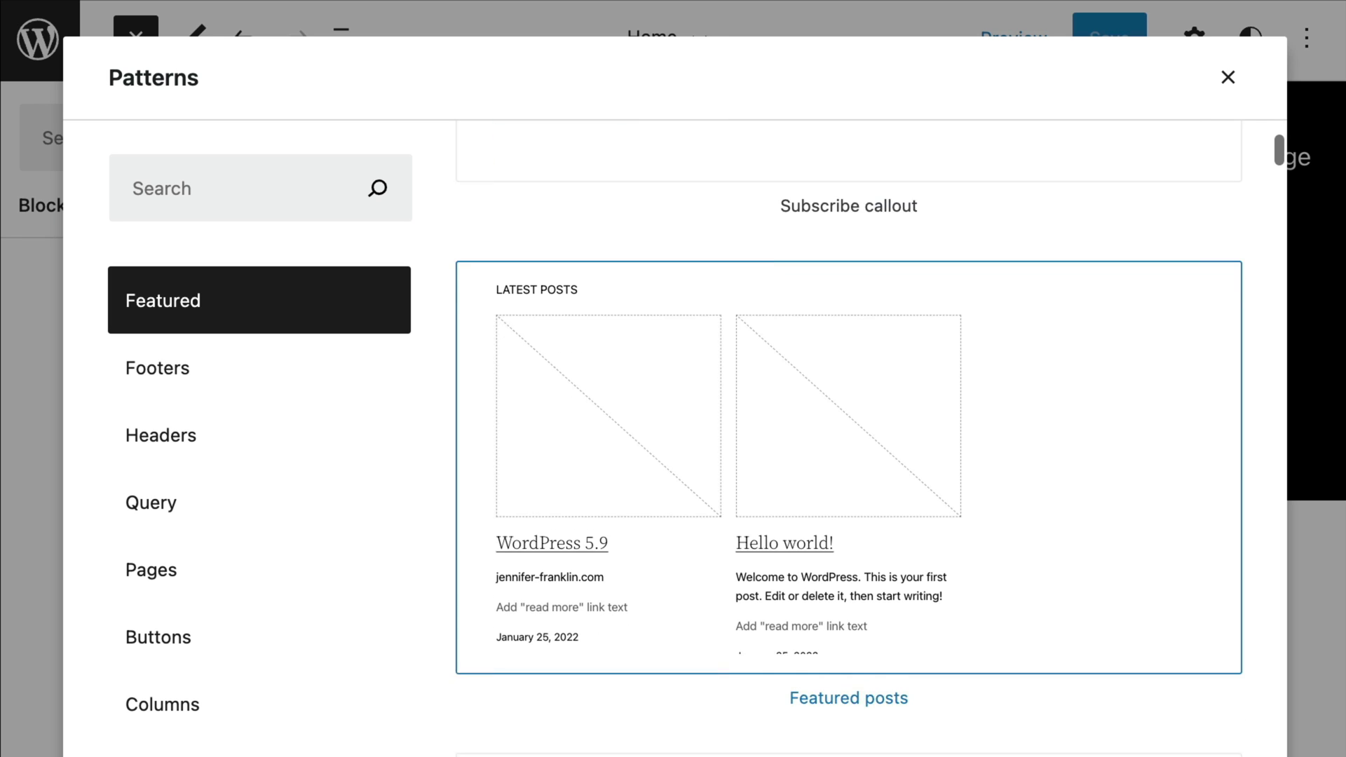
scroll(848, 434, down, 6)
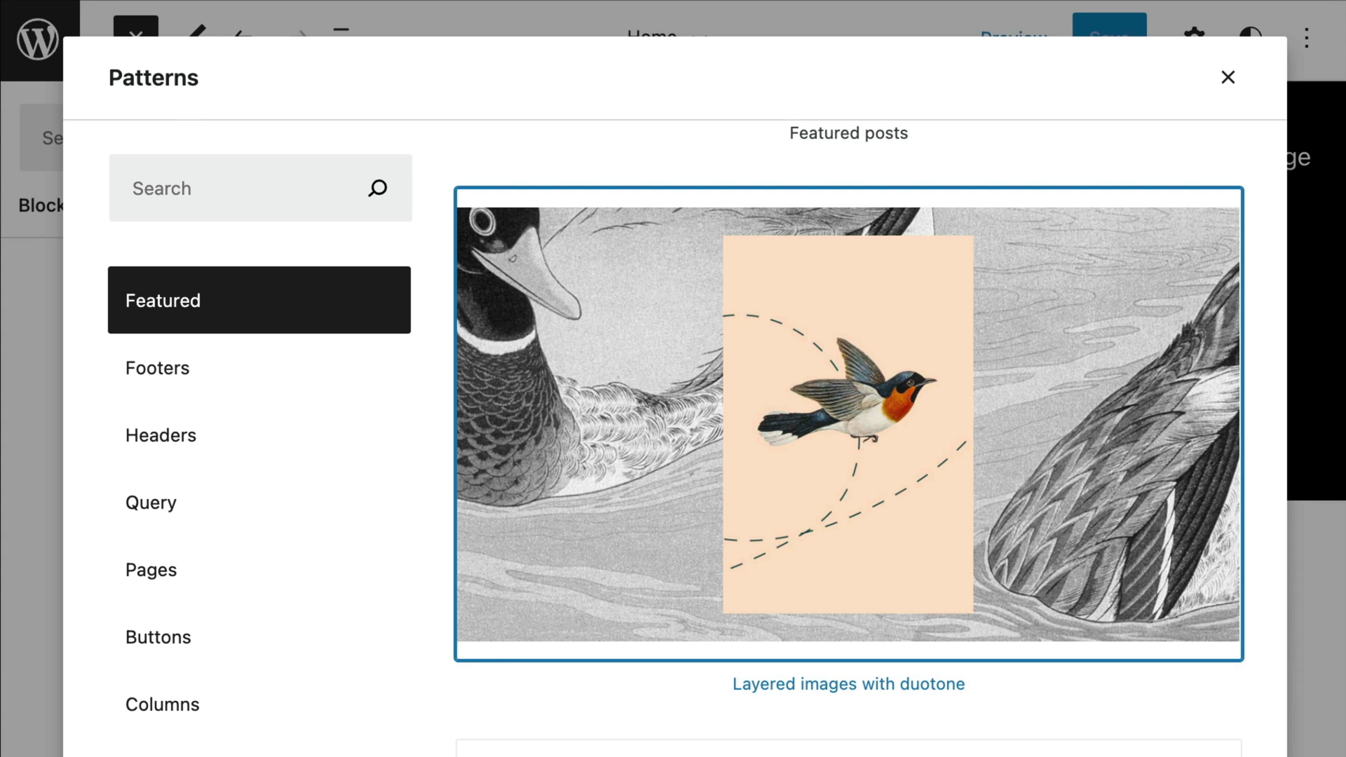
click(536, 364)
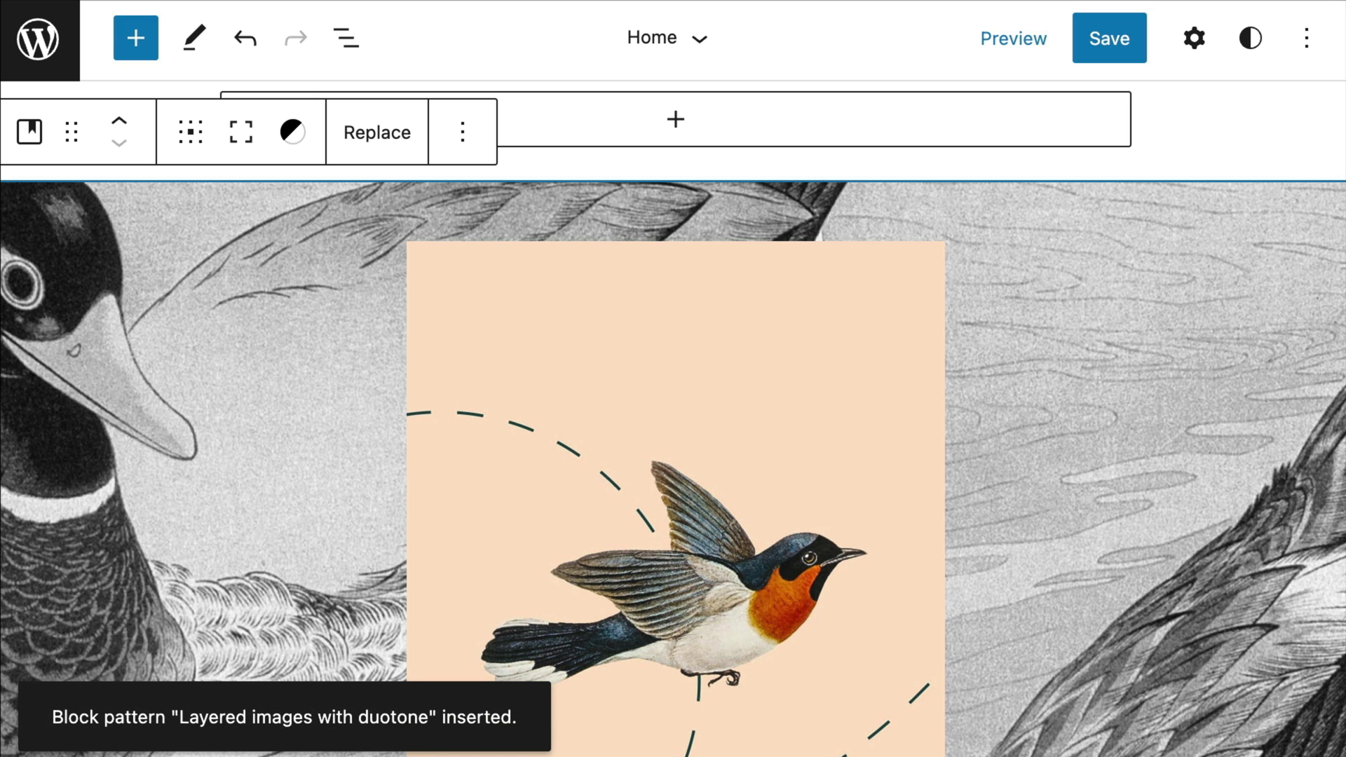
scroll(673, 419, down, 6)
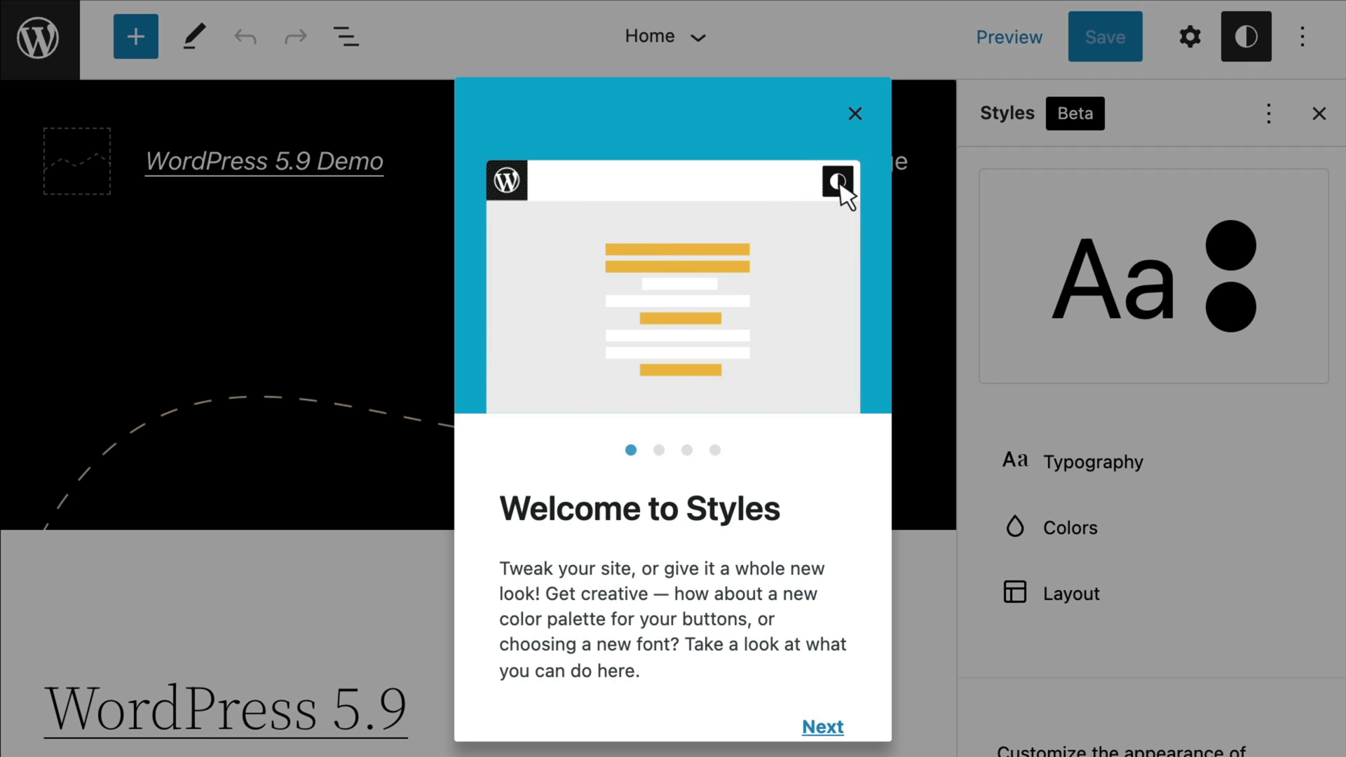
Step: Finish the Styles welcome guide with Get Started, then close and reopen the Styles sidebar
key(Return)
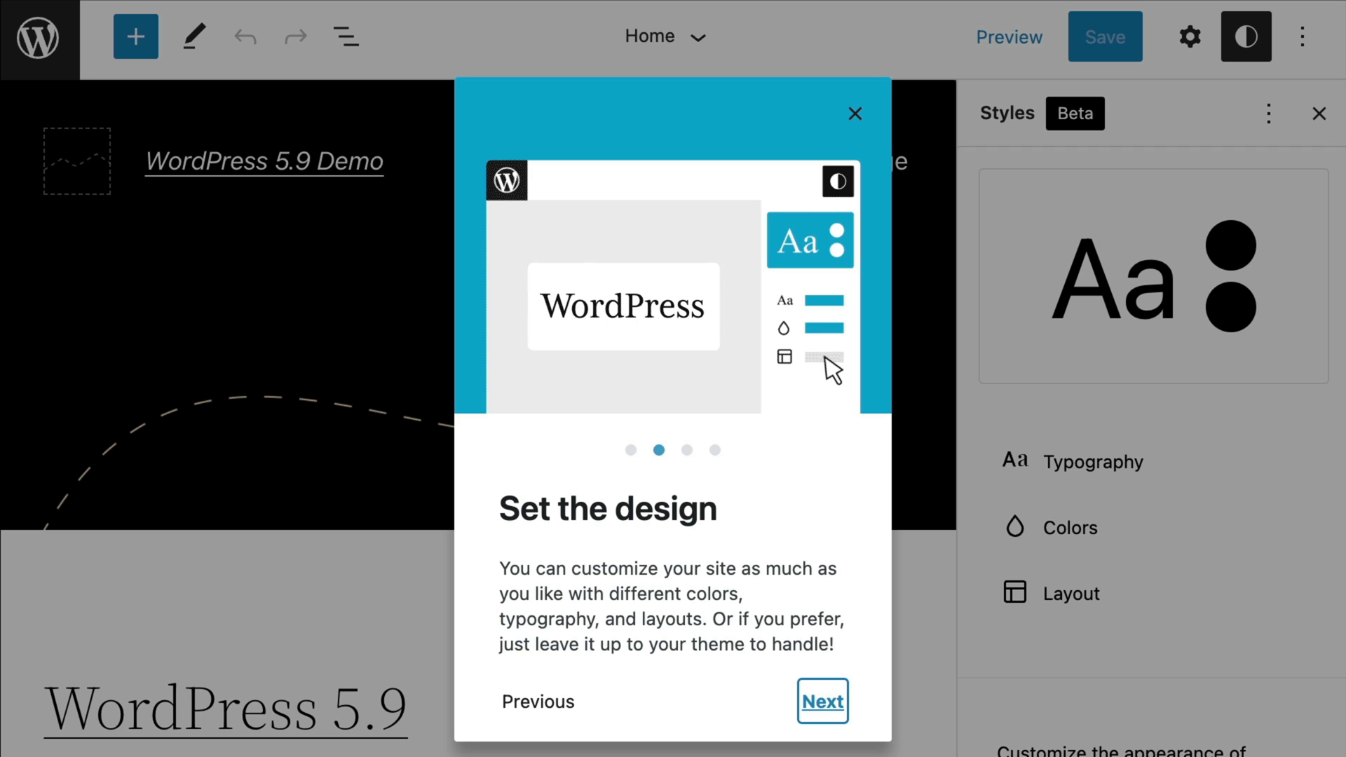
key(Return)
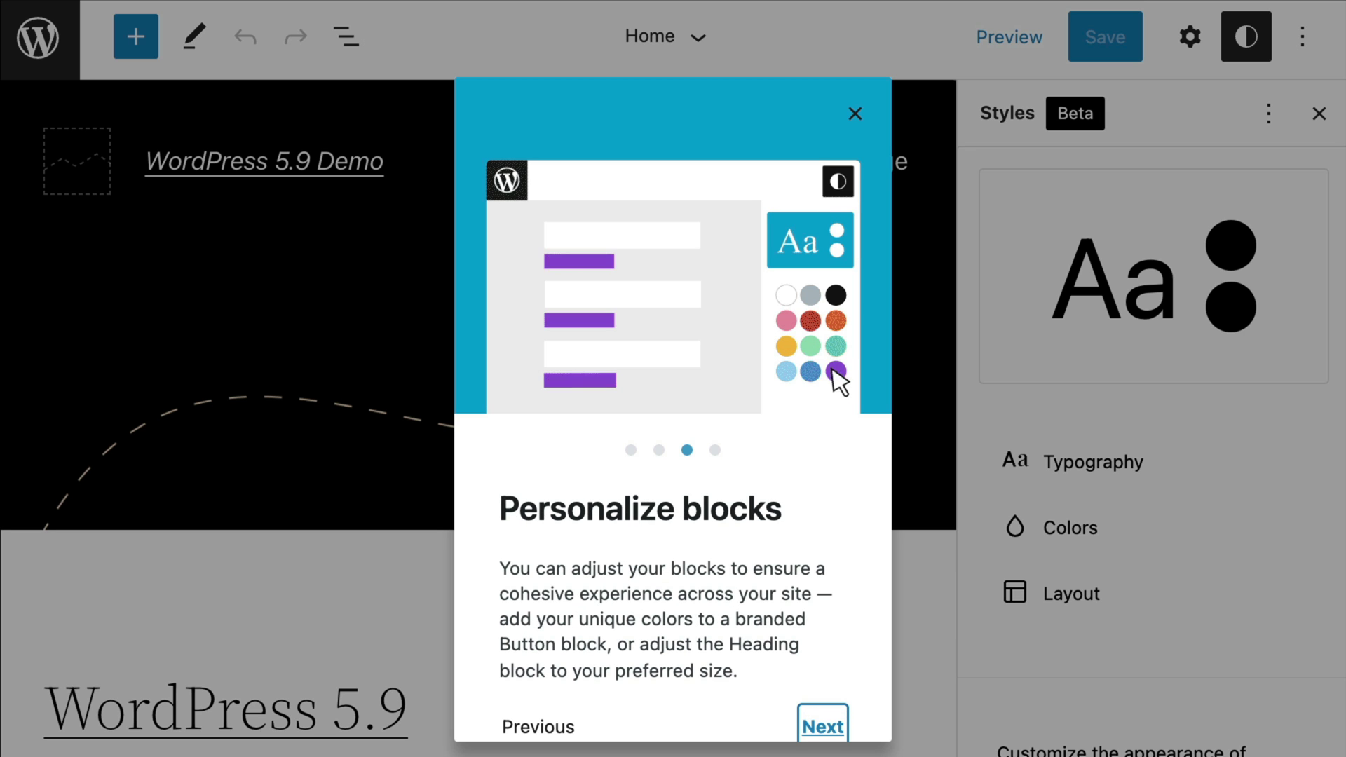
key(Return)
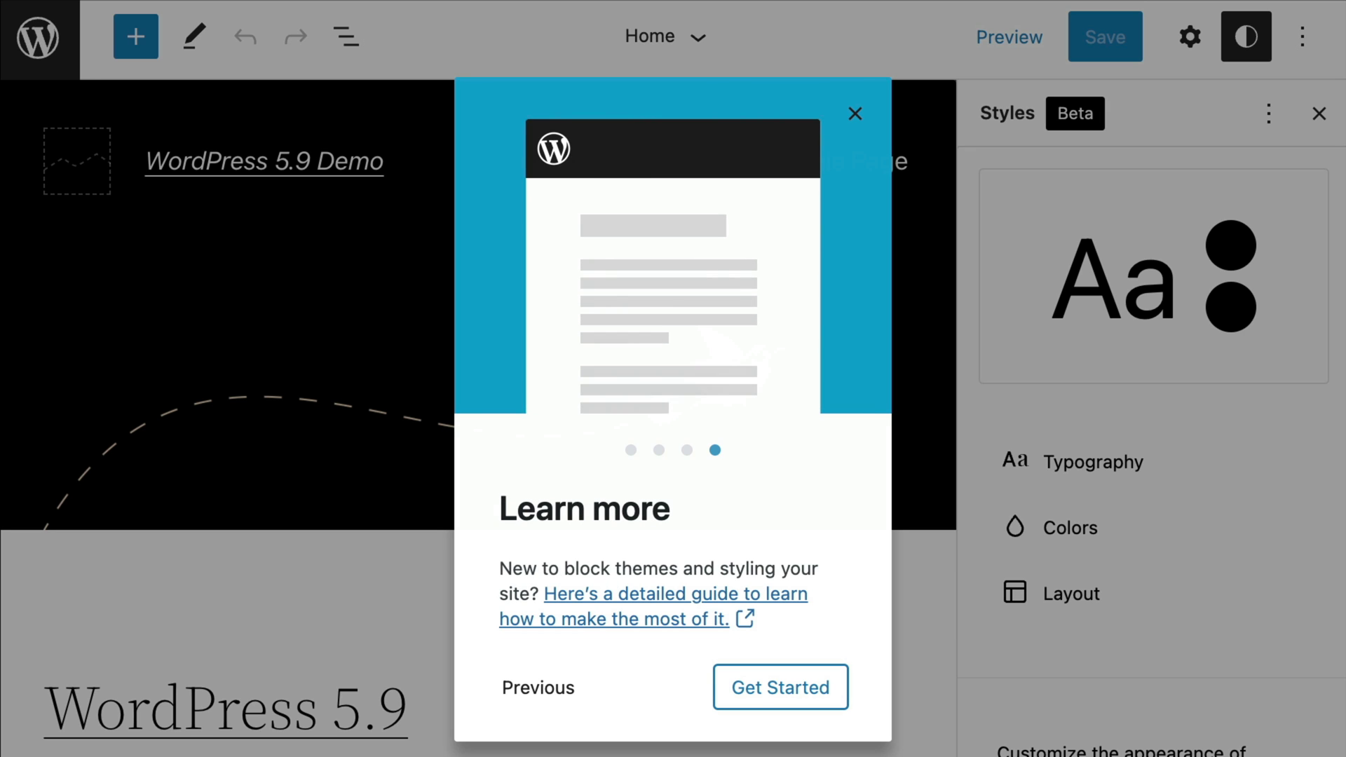
click(1253, 47)
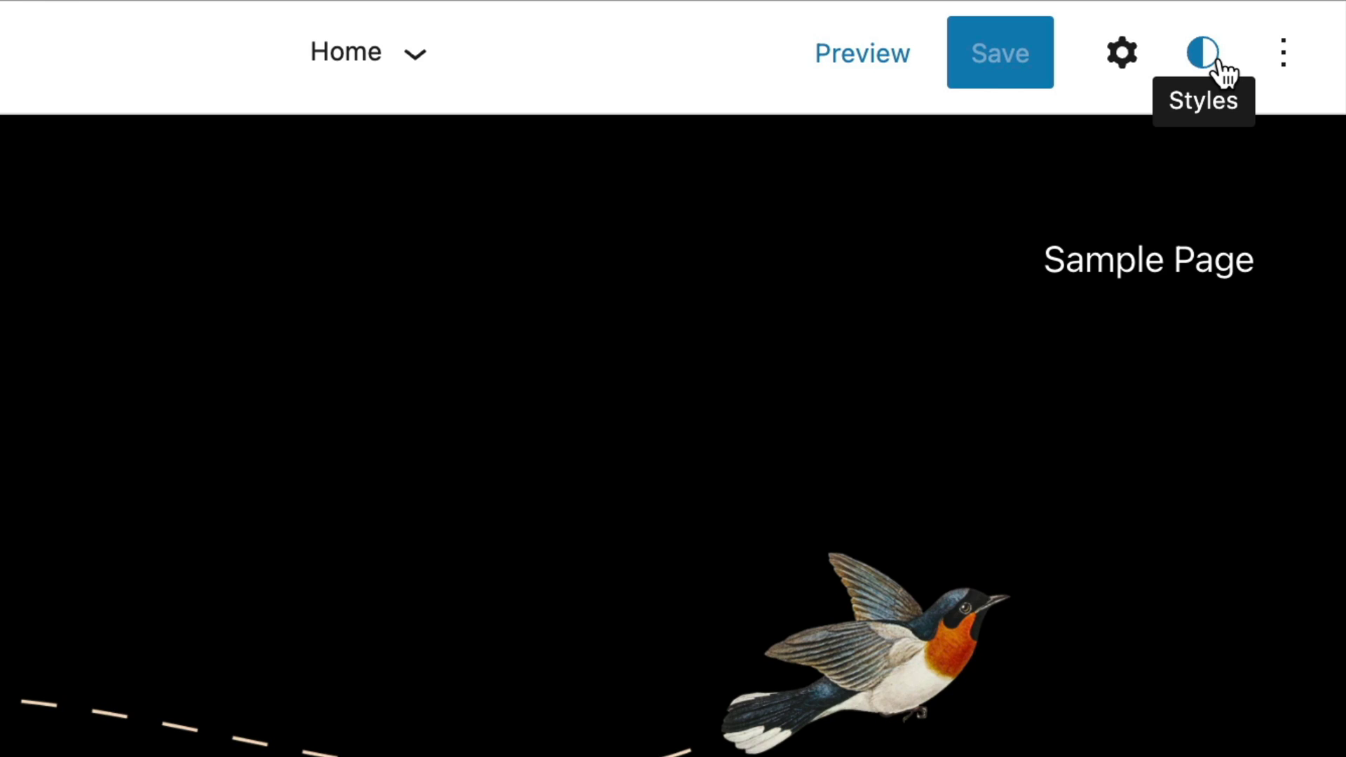
click(1219, 65)
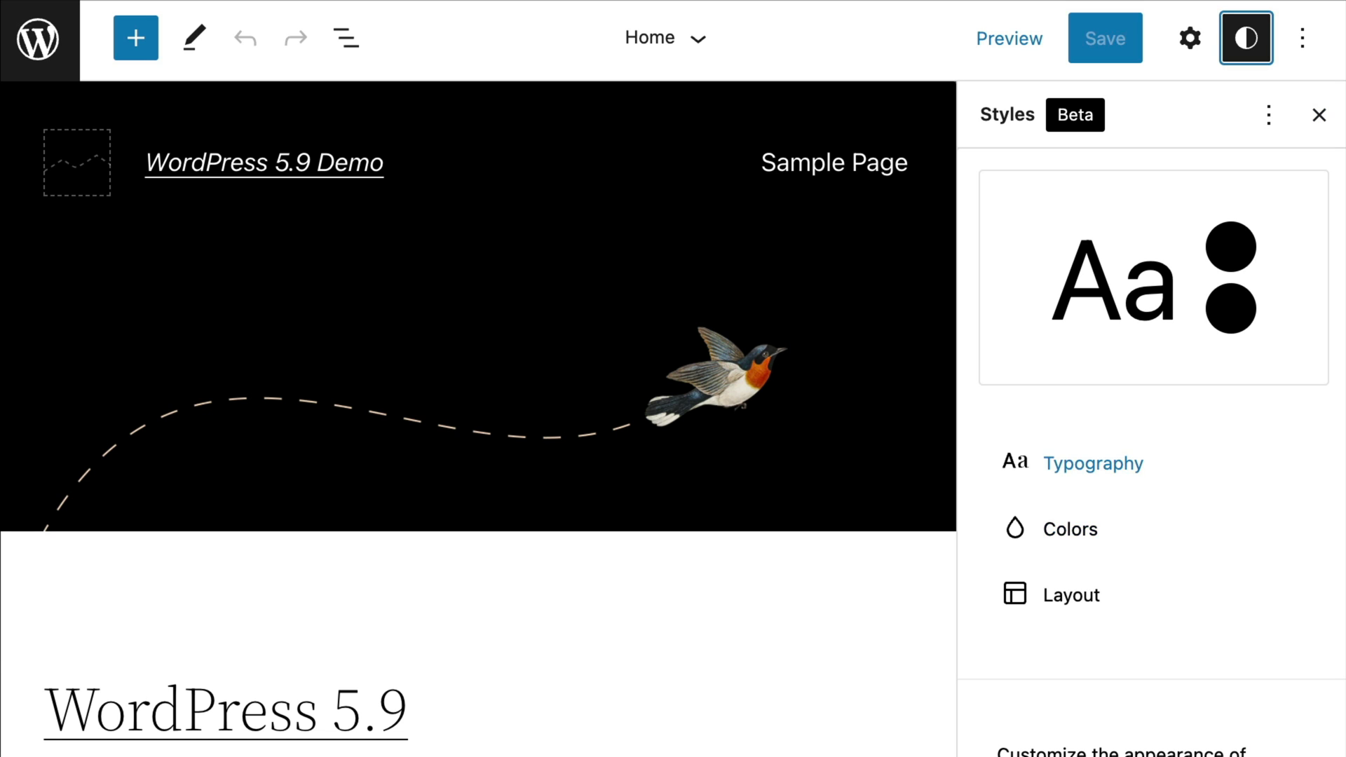
click(1247, 39)
click(1251, 40)
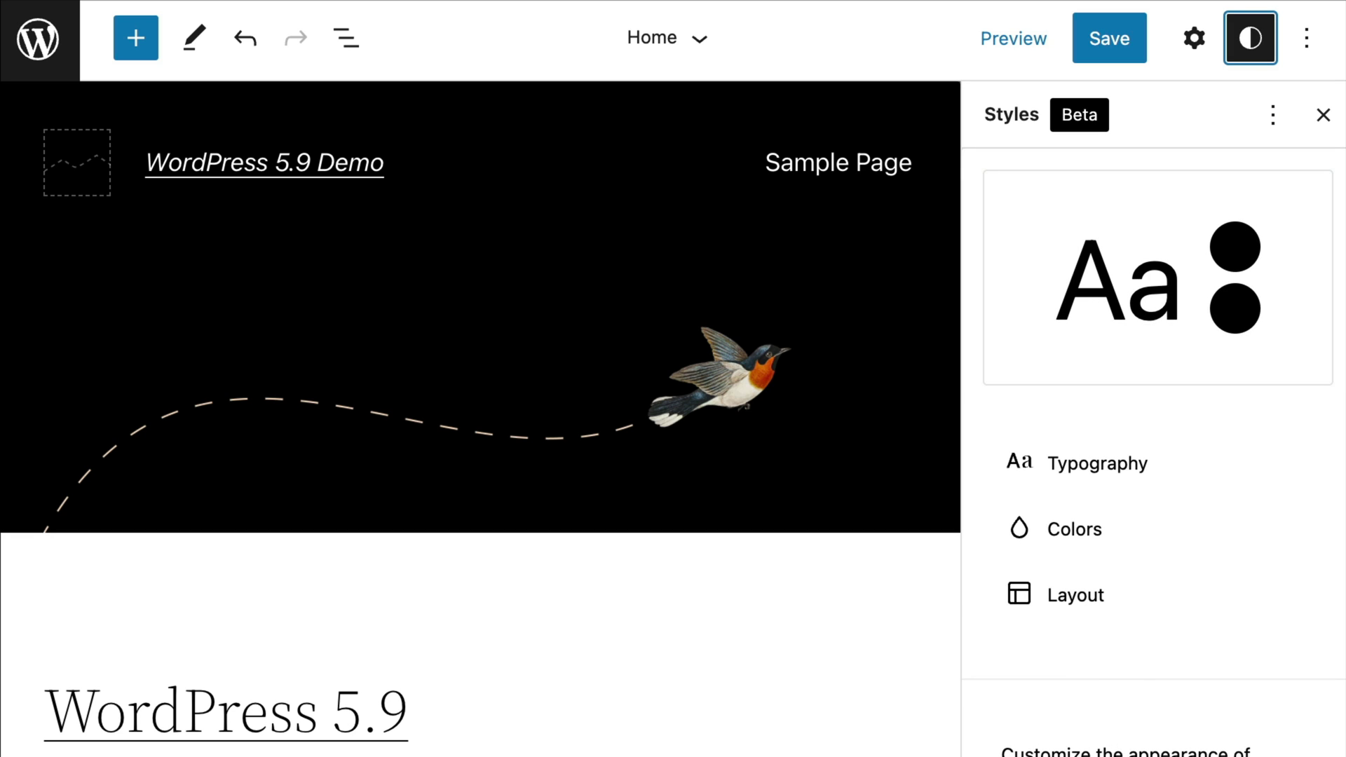
Step: Scroll Styles to Blocks and browse the list of per-block style settings
scroll(1318, 559, down, 3)
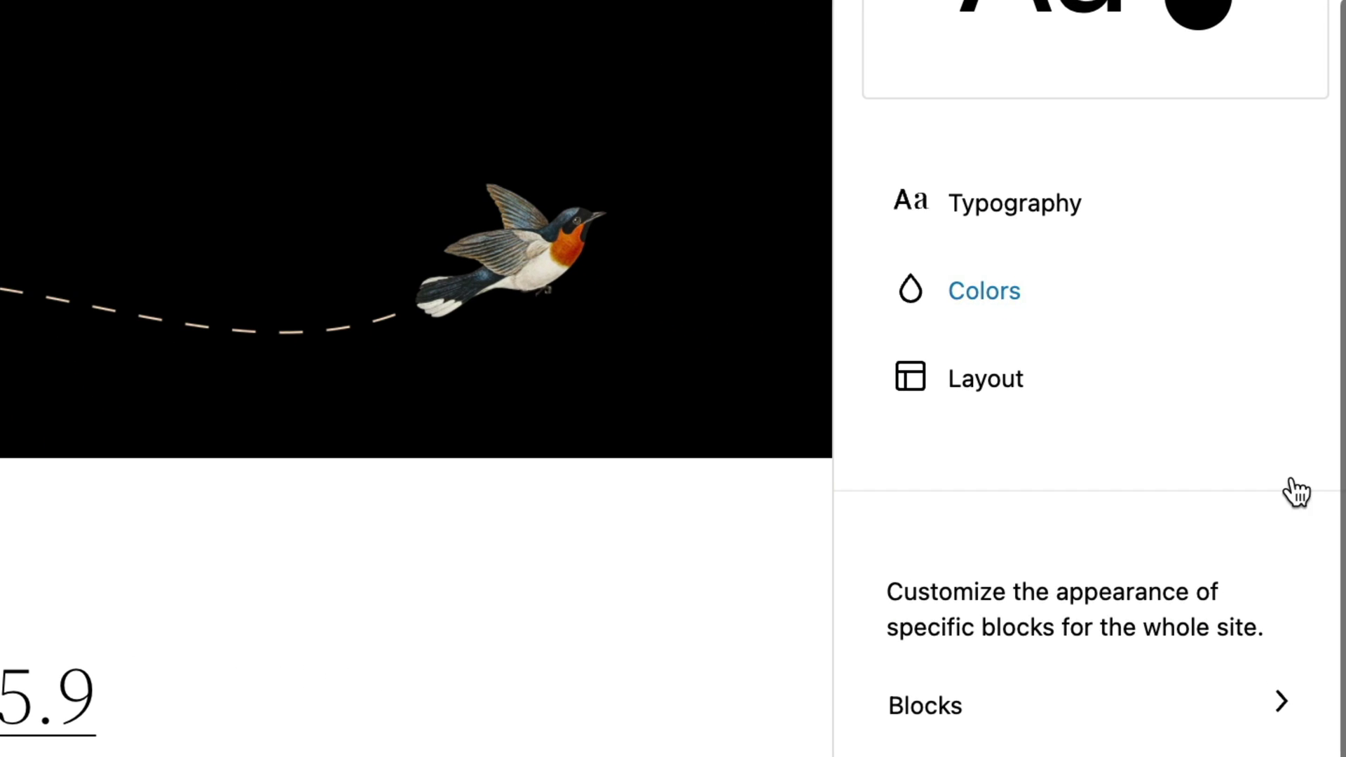
click(1268, 709)
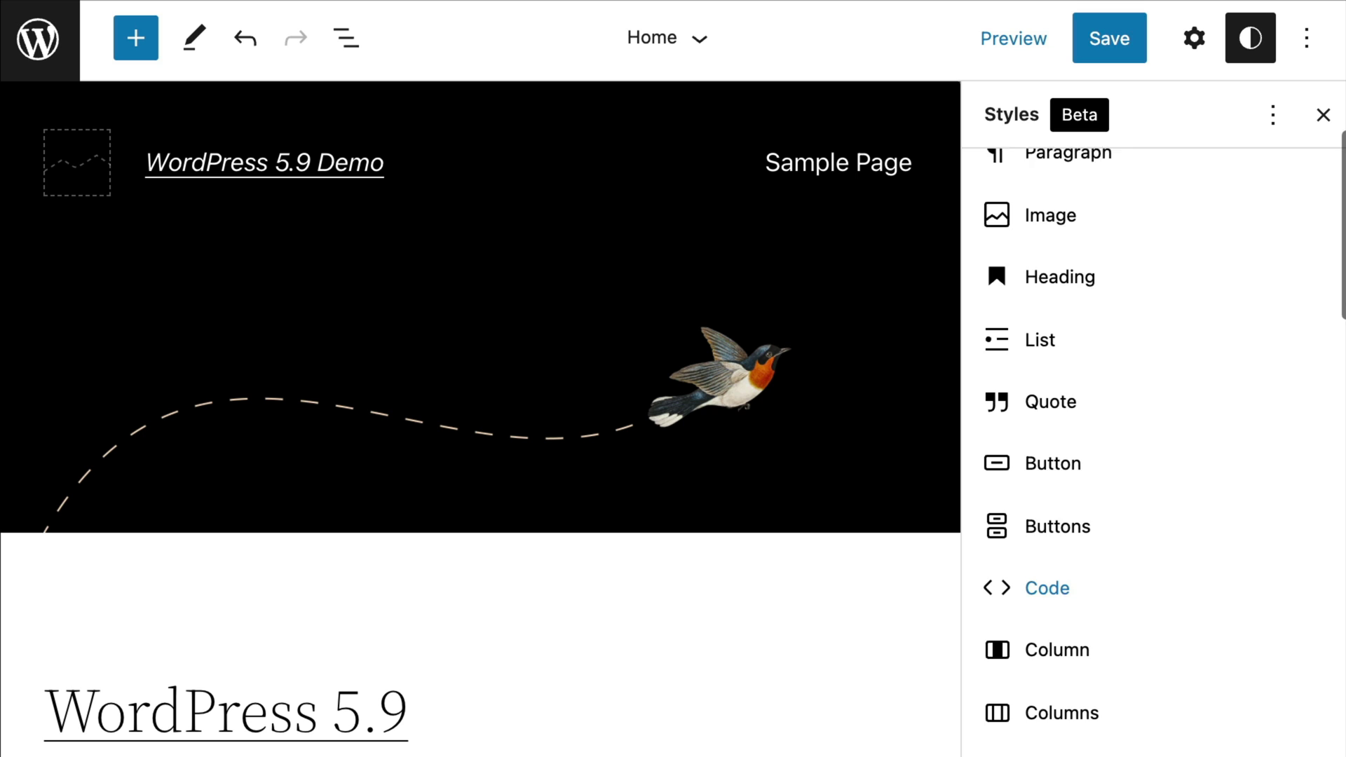
scroll(1150, 455, down, 4)
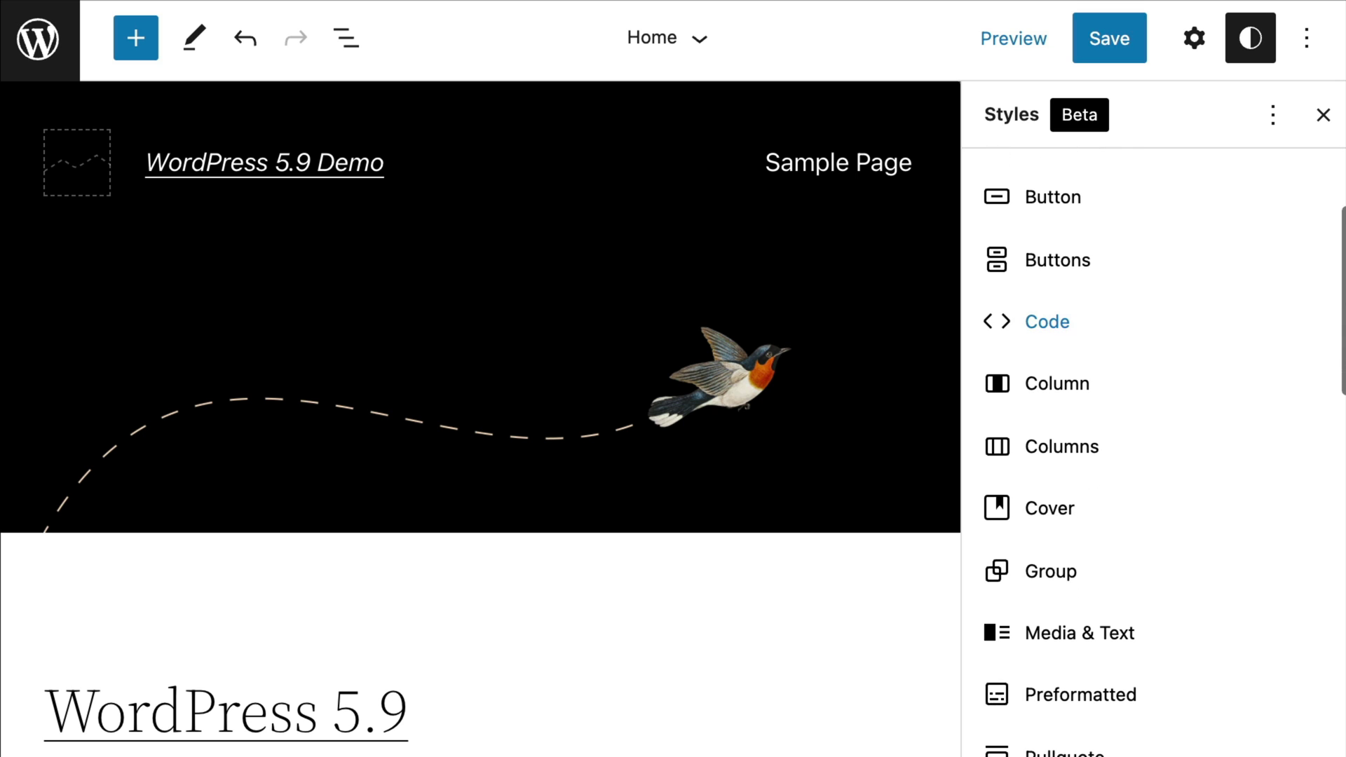
scroll(1164, 451, down, 5)
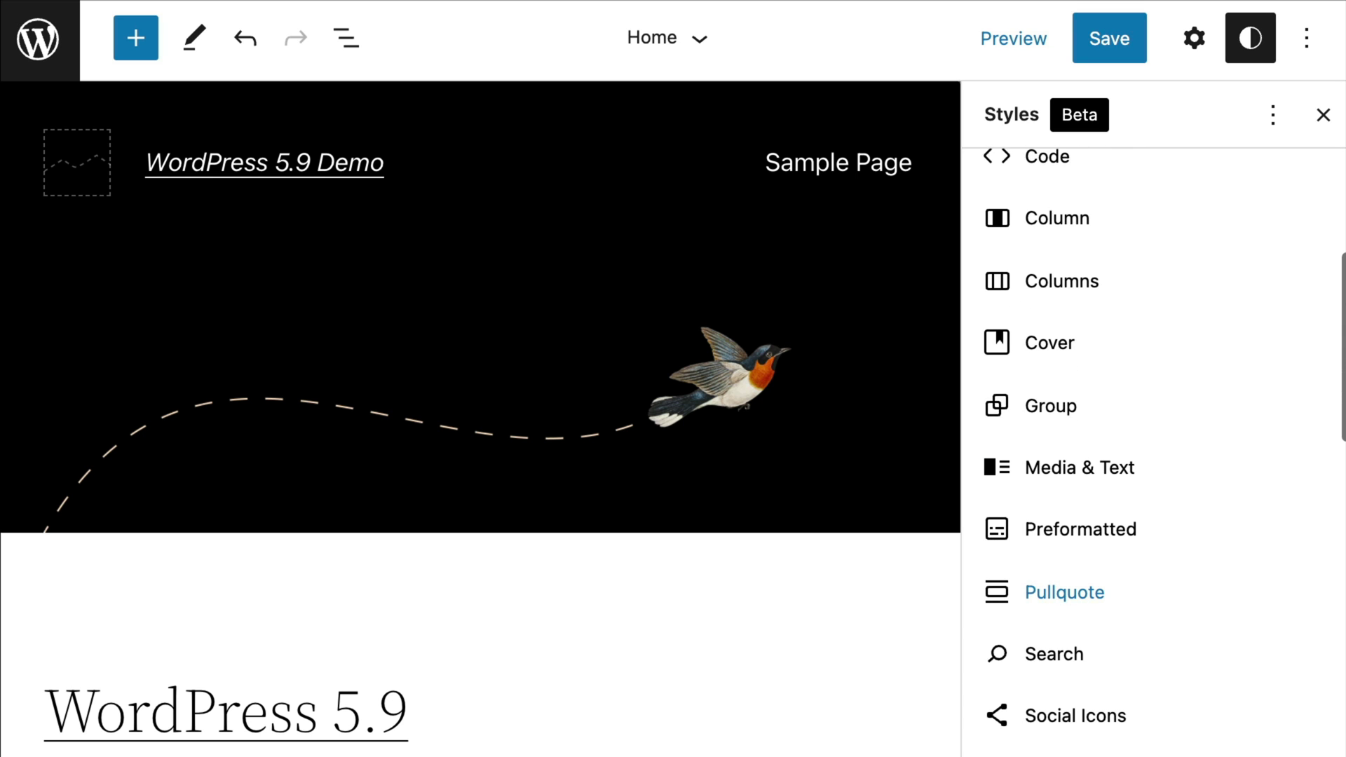
scroll(1164, 456, down, 1)
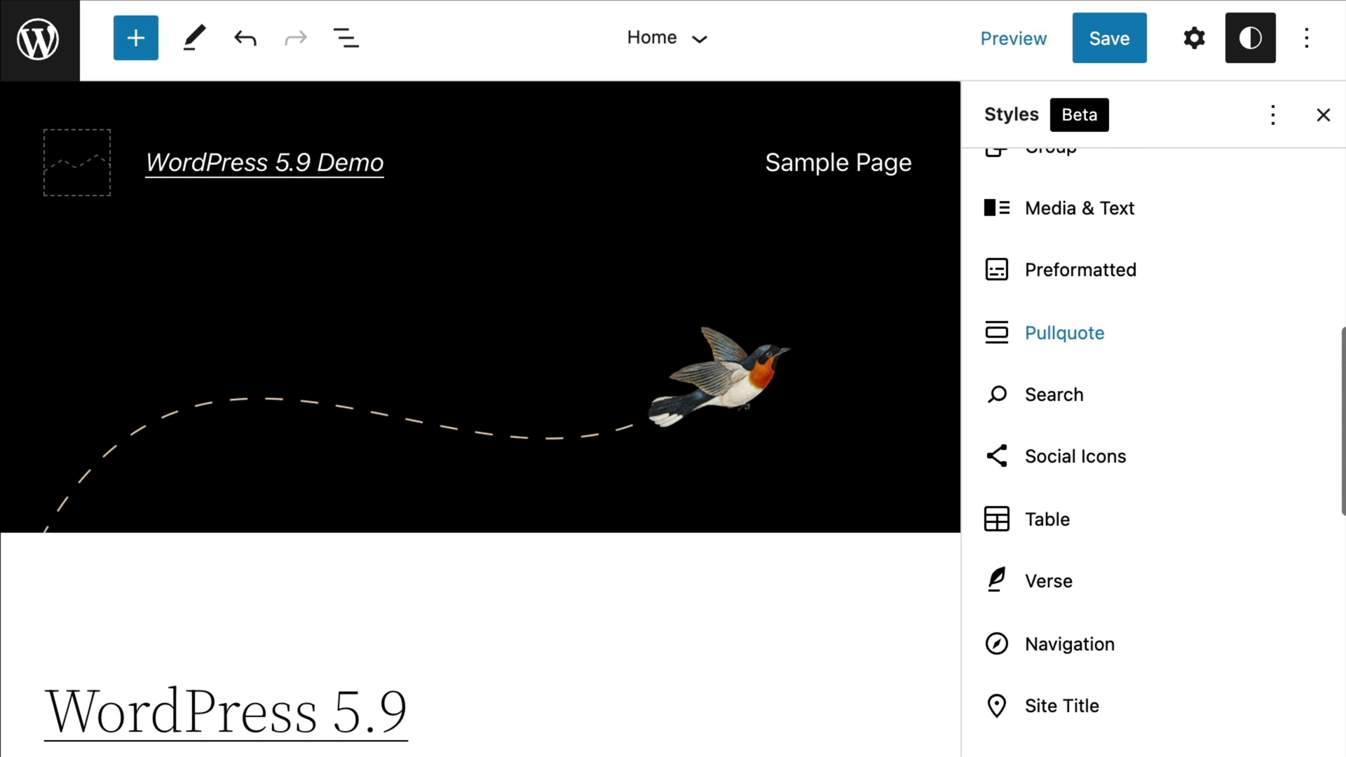
scroll(1164, 456, up, 3)
scroll(1185, 542, up, 5)
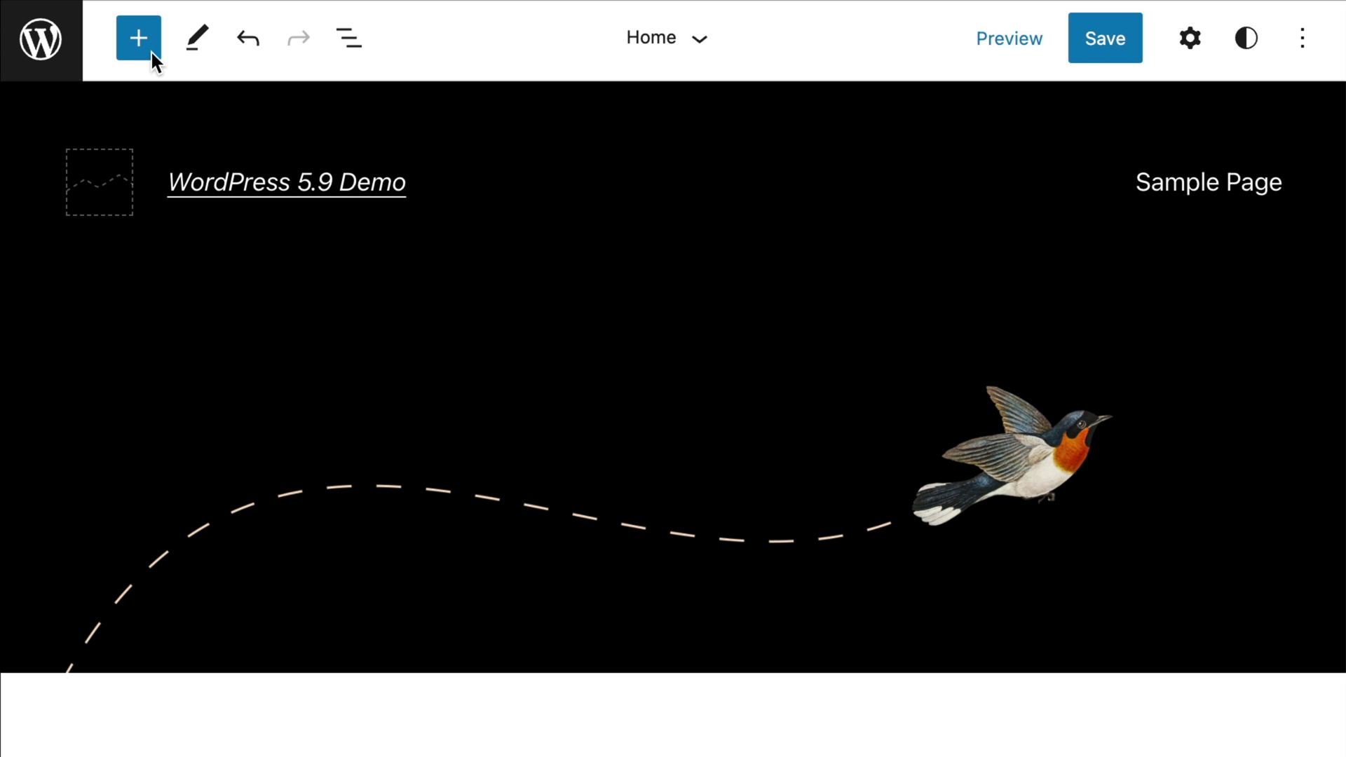
Step: Browse the inserter's Theme blocks, previewing Header and Footer
click(152, 52)
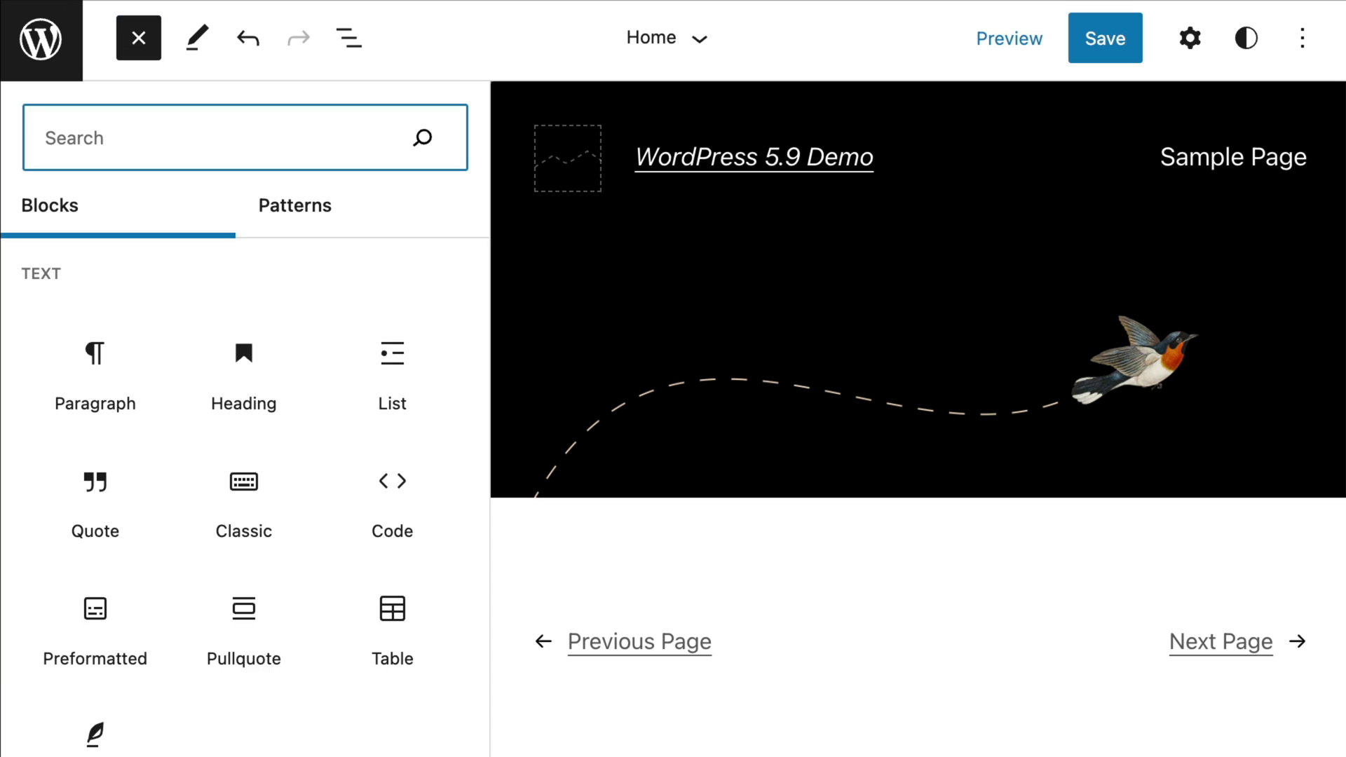
scroll(233, 491, down, 5)
scroll(233, 491, down, 15)
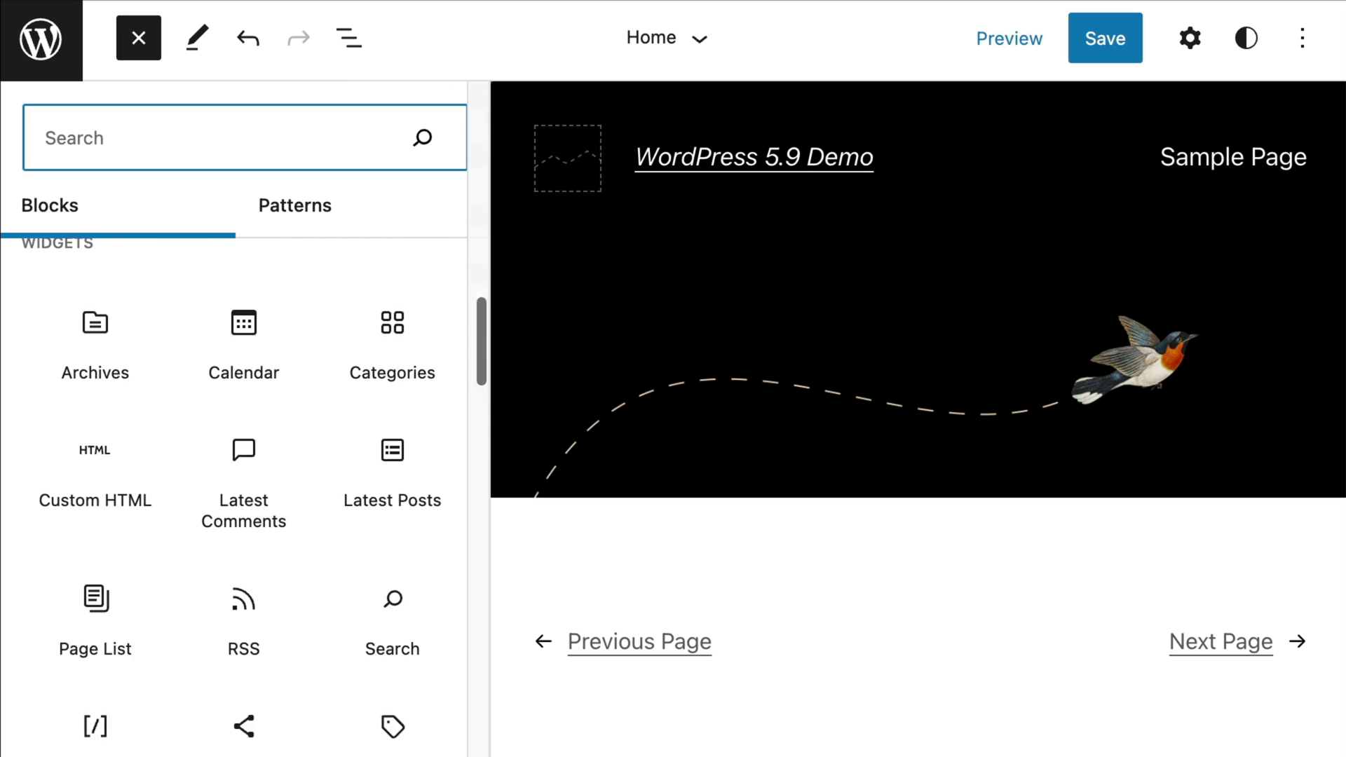
scroll(233, 491, down, 1)
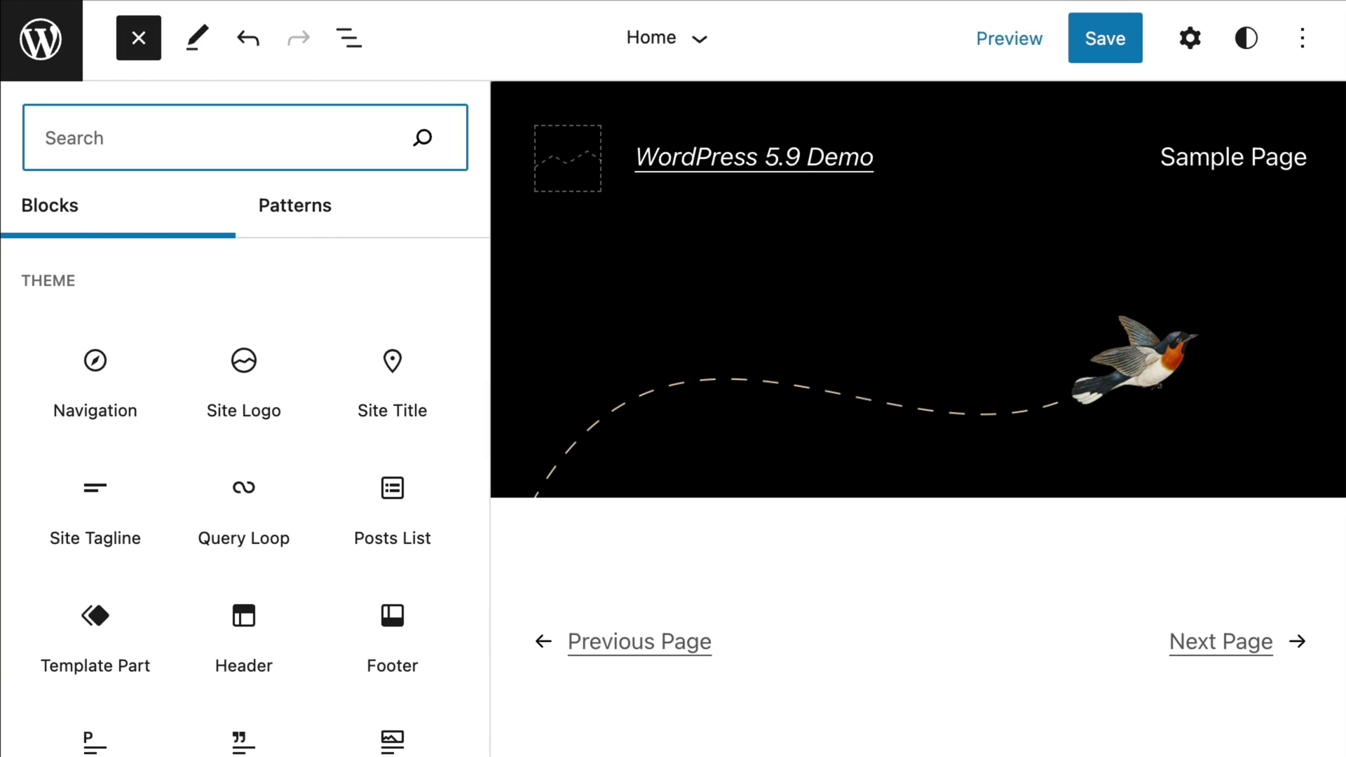
mouse_move(96, 382)
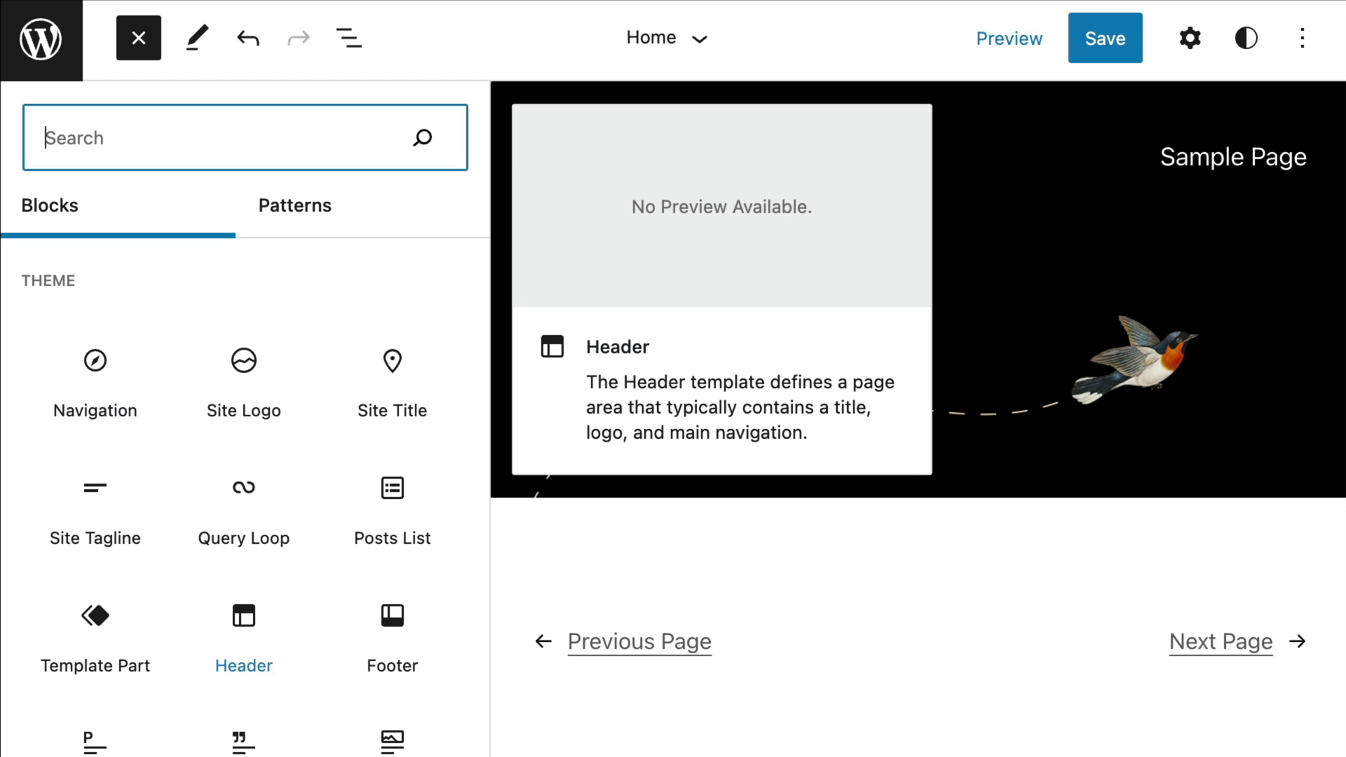
mouse_move(393, 638)
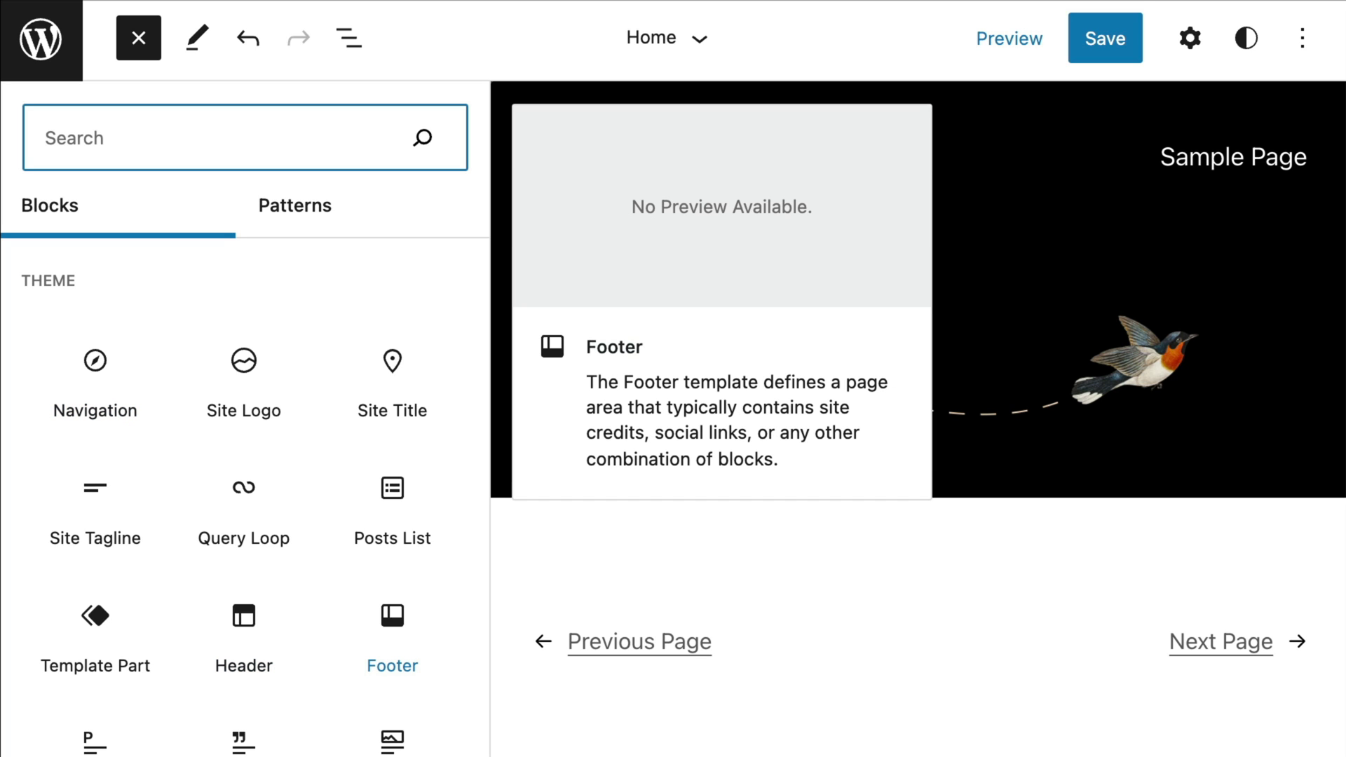
scroll(246, 491, down, 5)
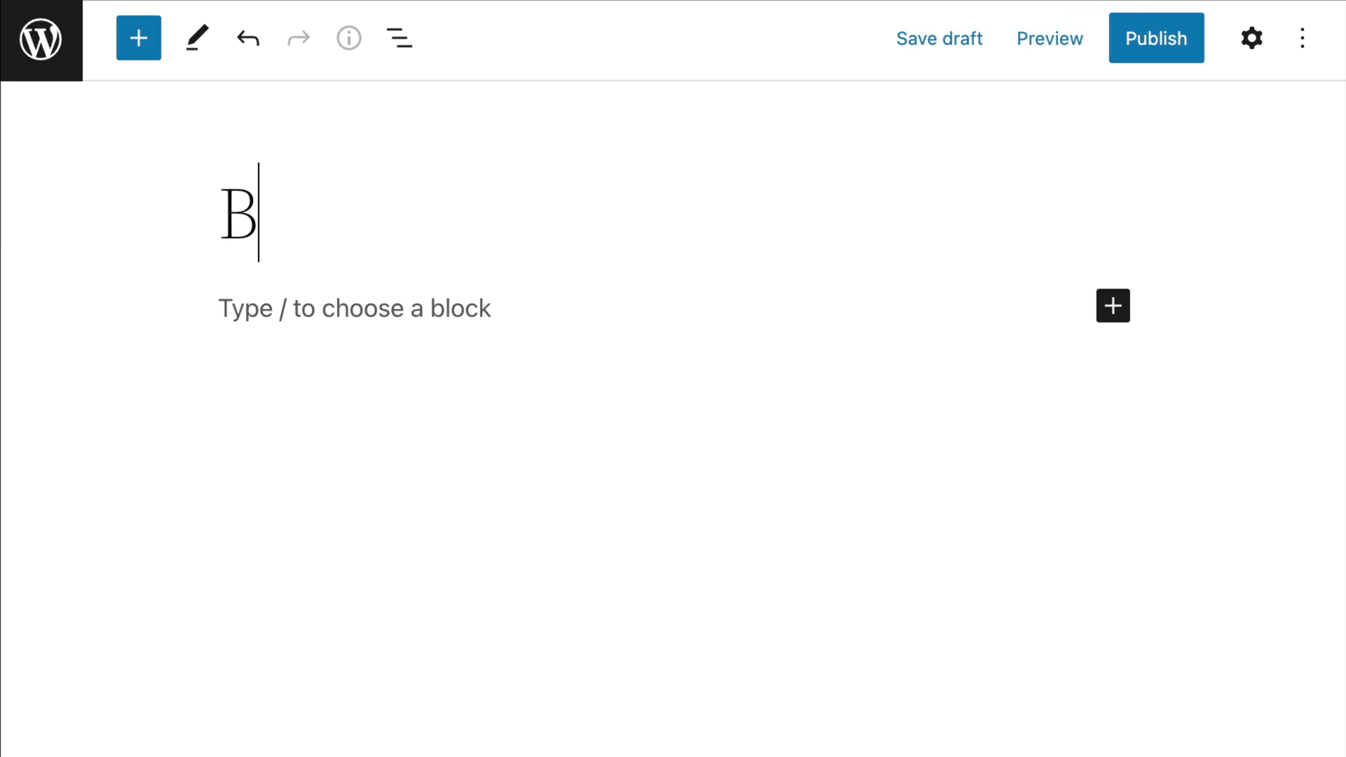
Step: Title the new post 'Block Editor', then enter 'Classic Editor' on the classic Add New Post screen
text(lock Editor)
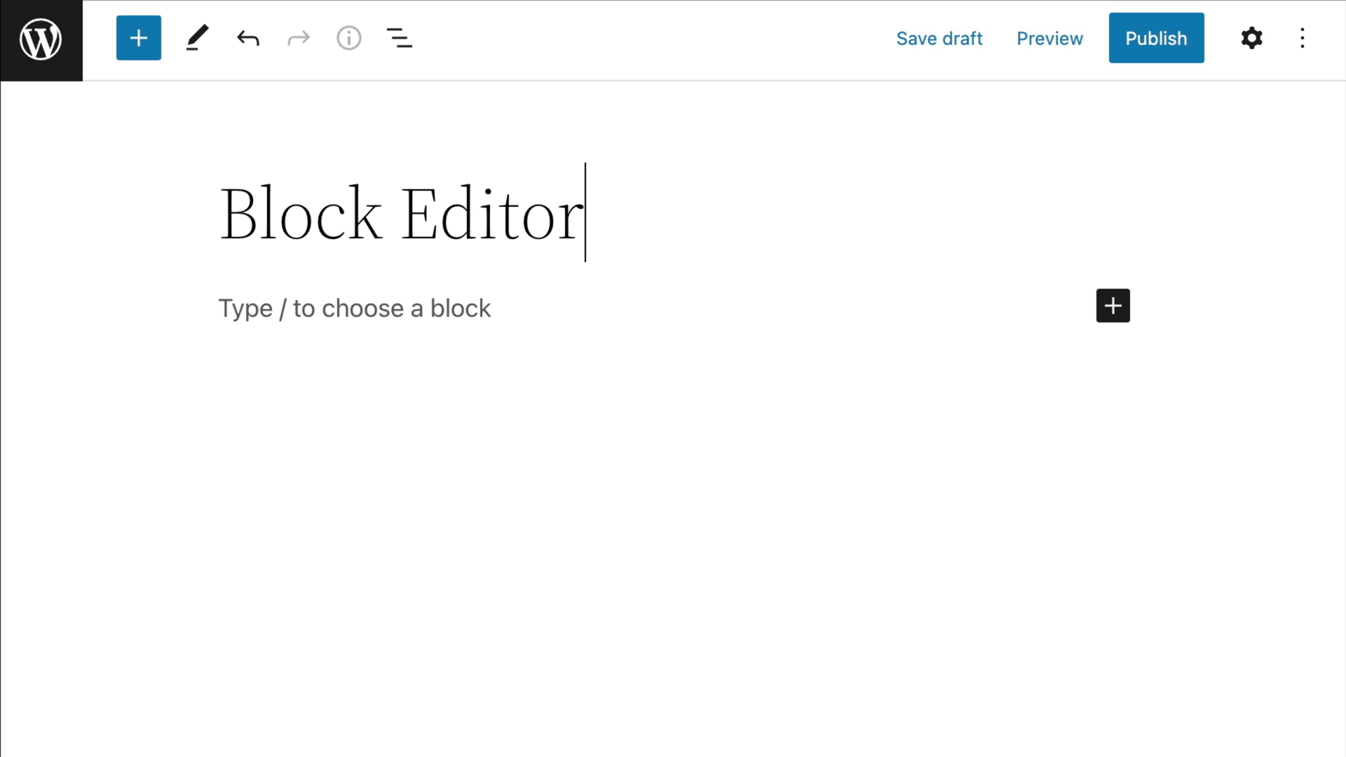
key(Return)
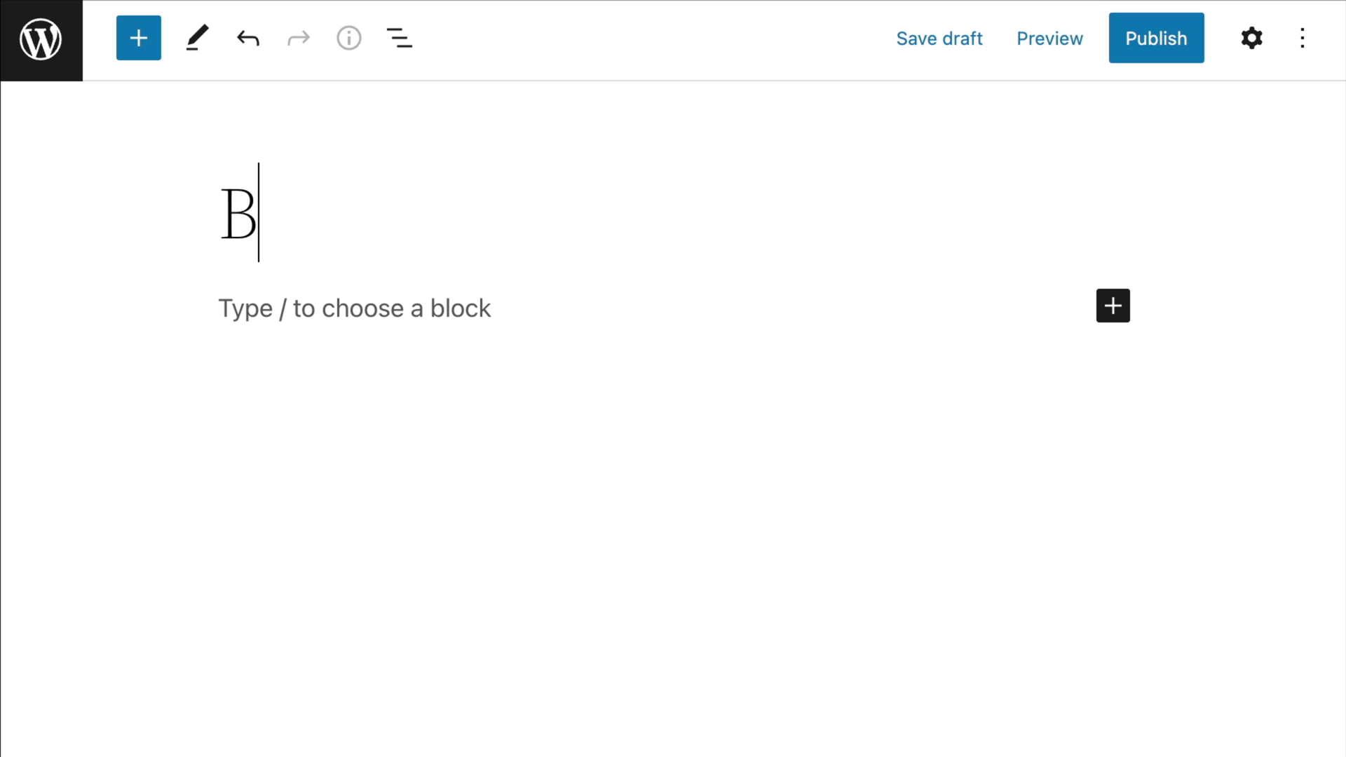
text(itor)
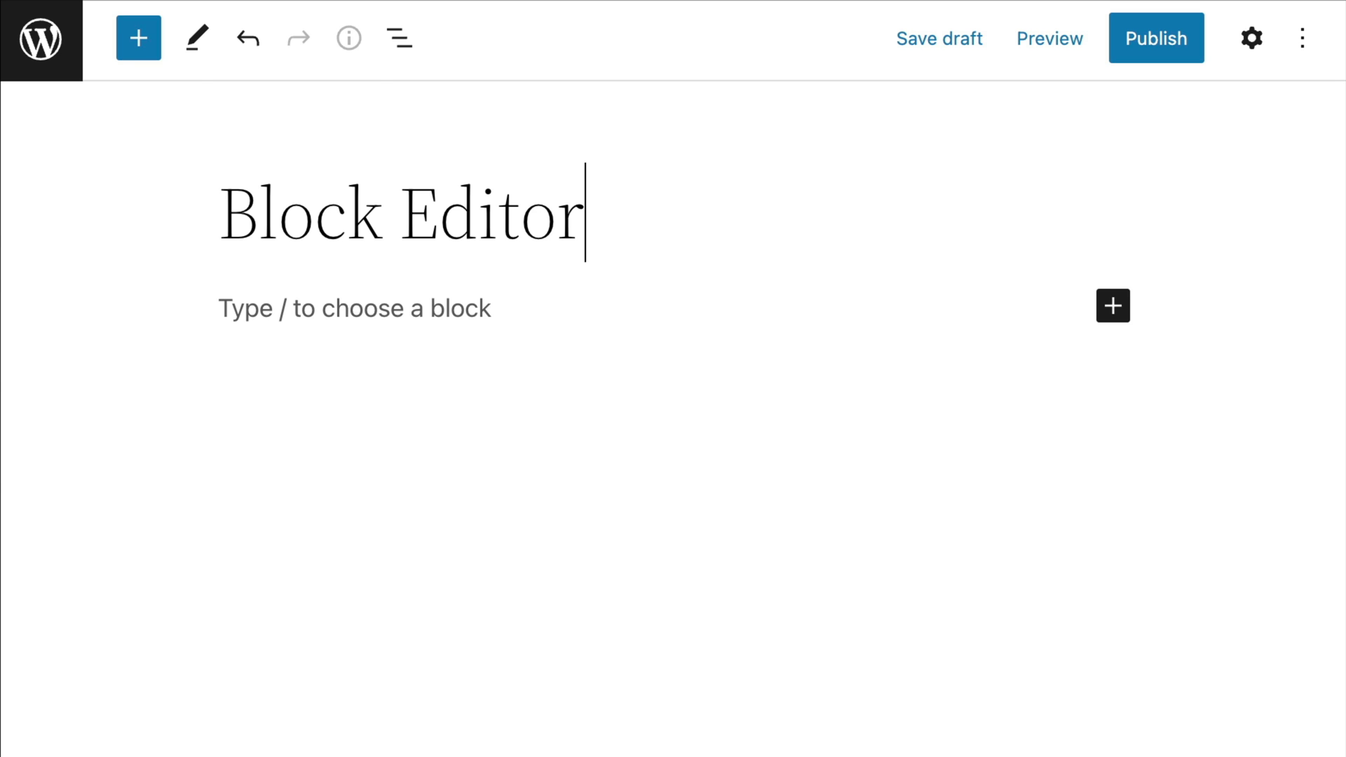
text(Clas)
text(sic Edi)
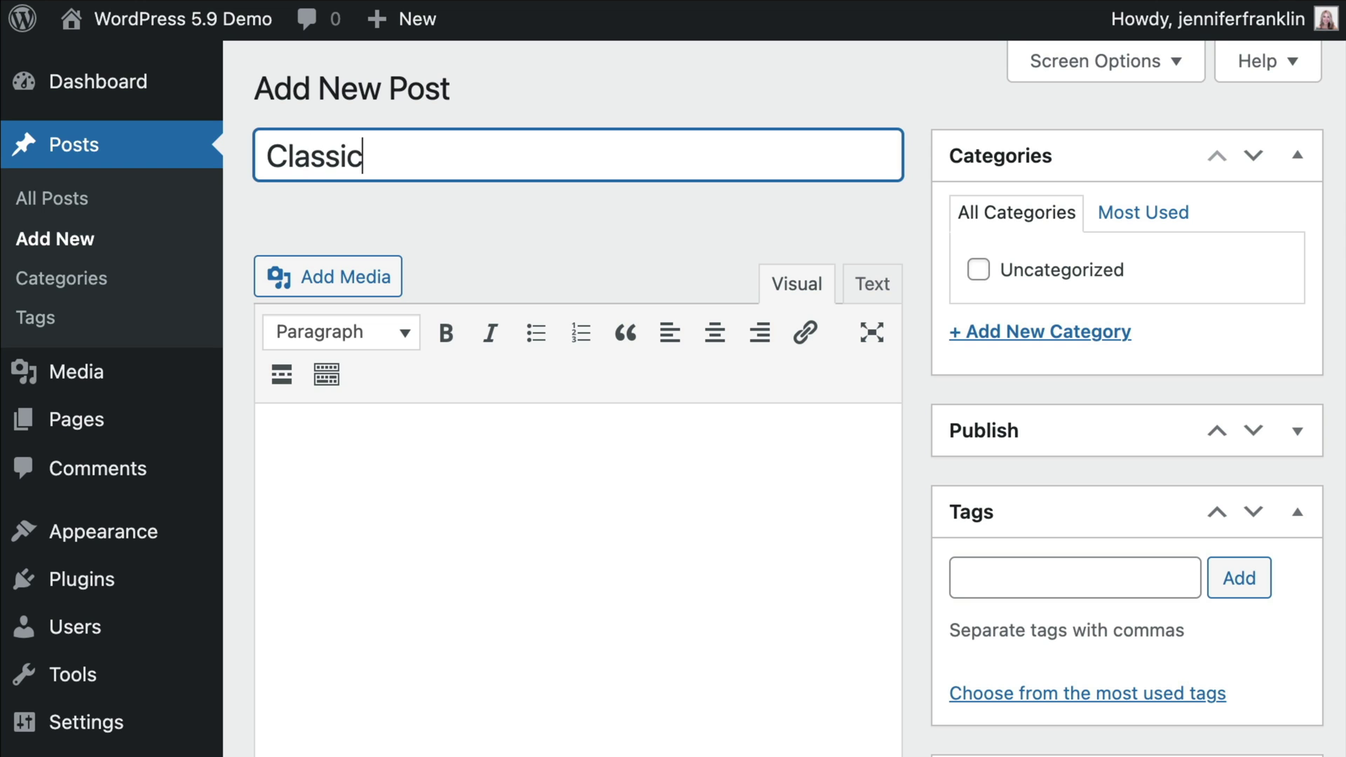
text(tor)
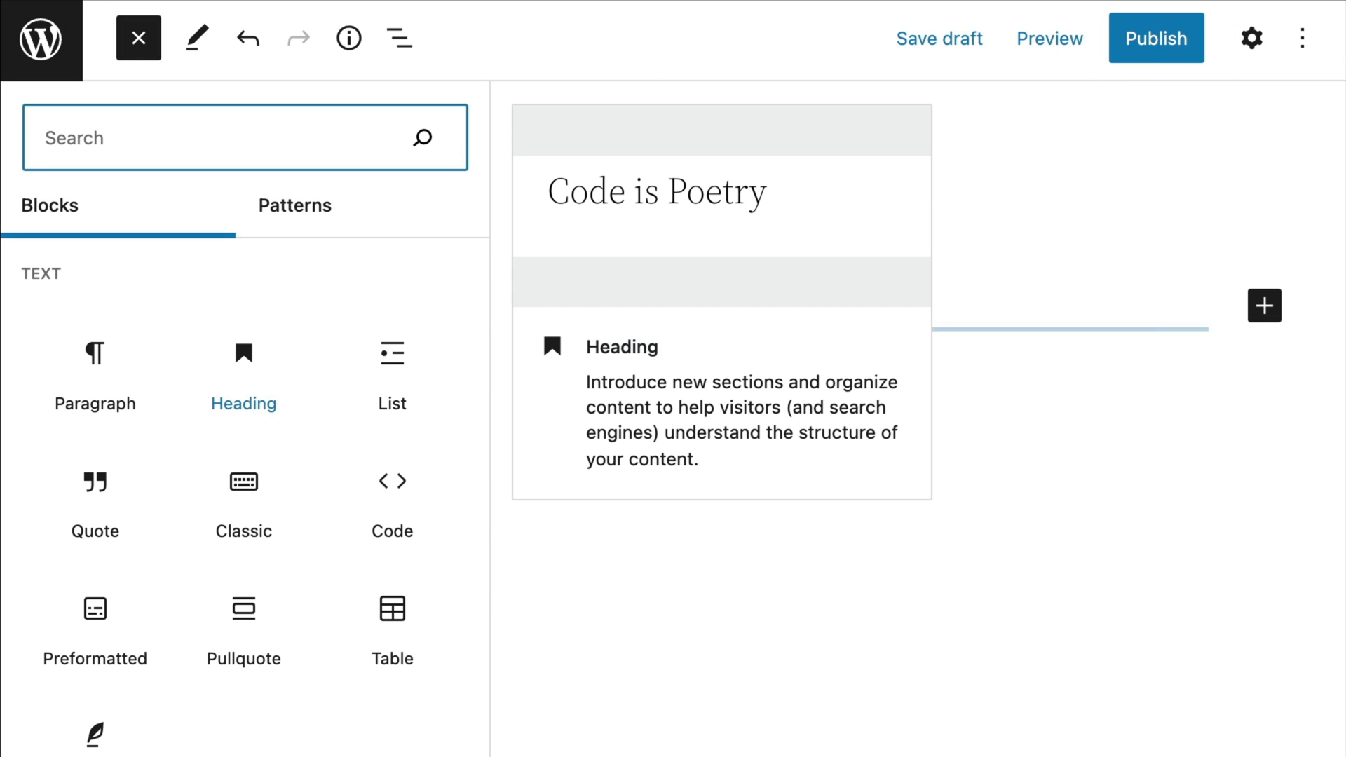
Step: Add an H2 Heading block reading 'Heading Block' below the post title
click(243, 372)
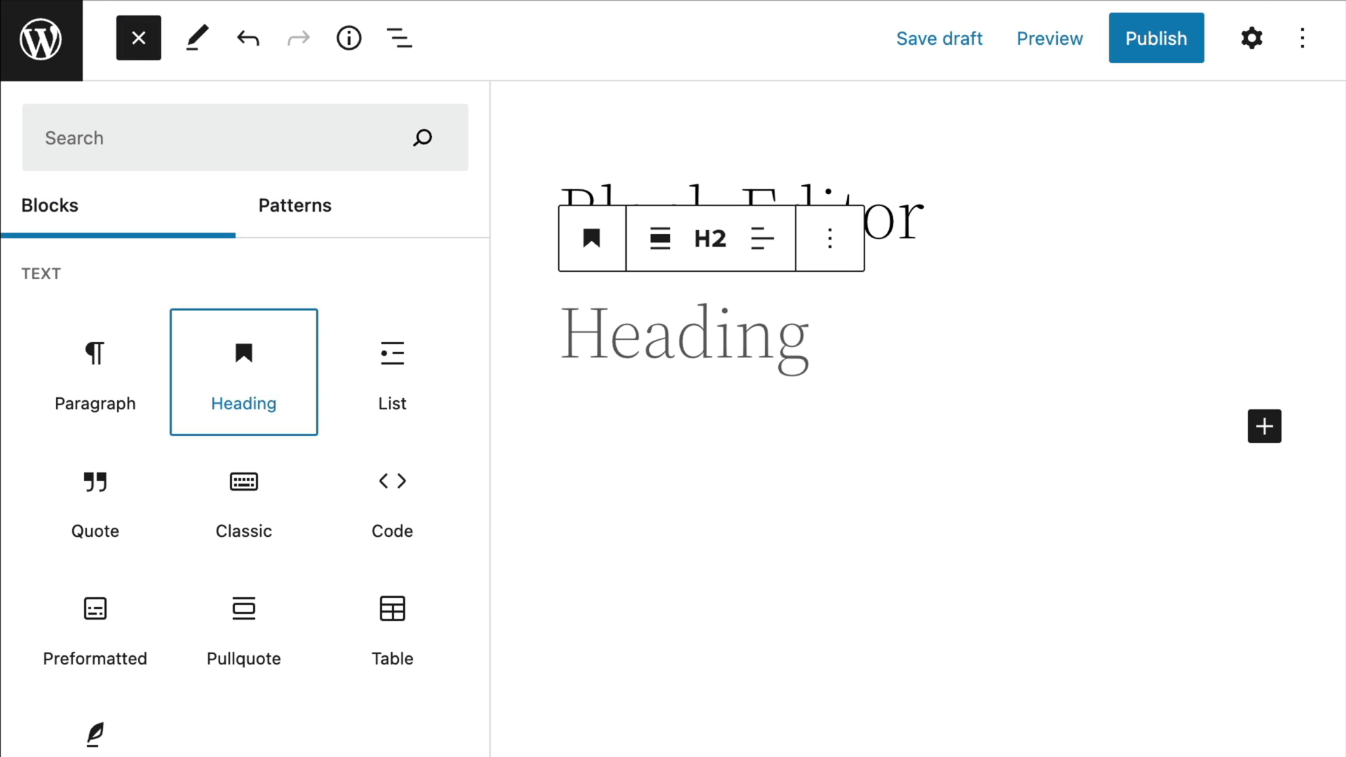
key(Escape)
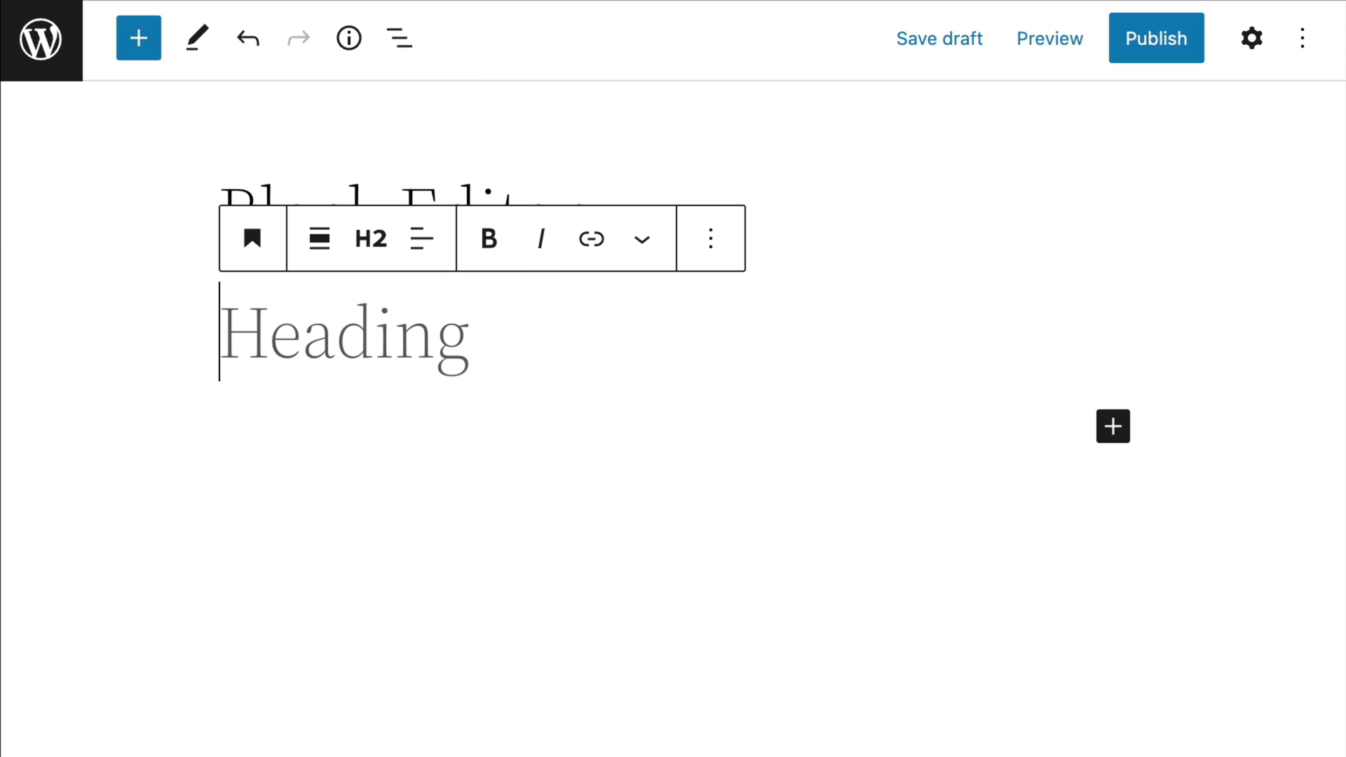
text(Headin)
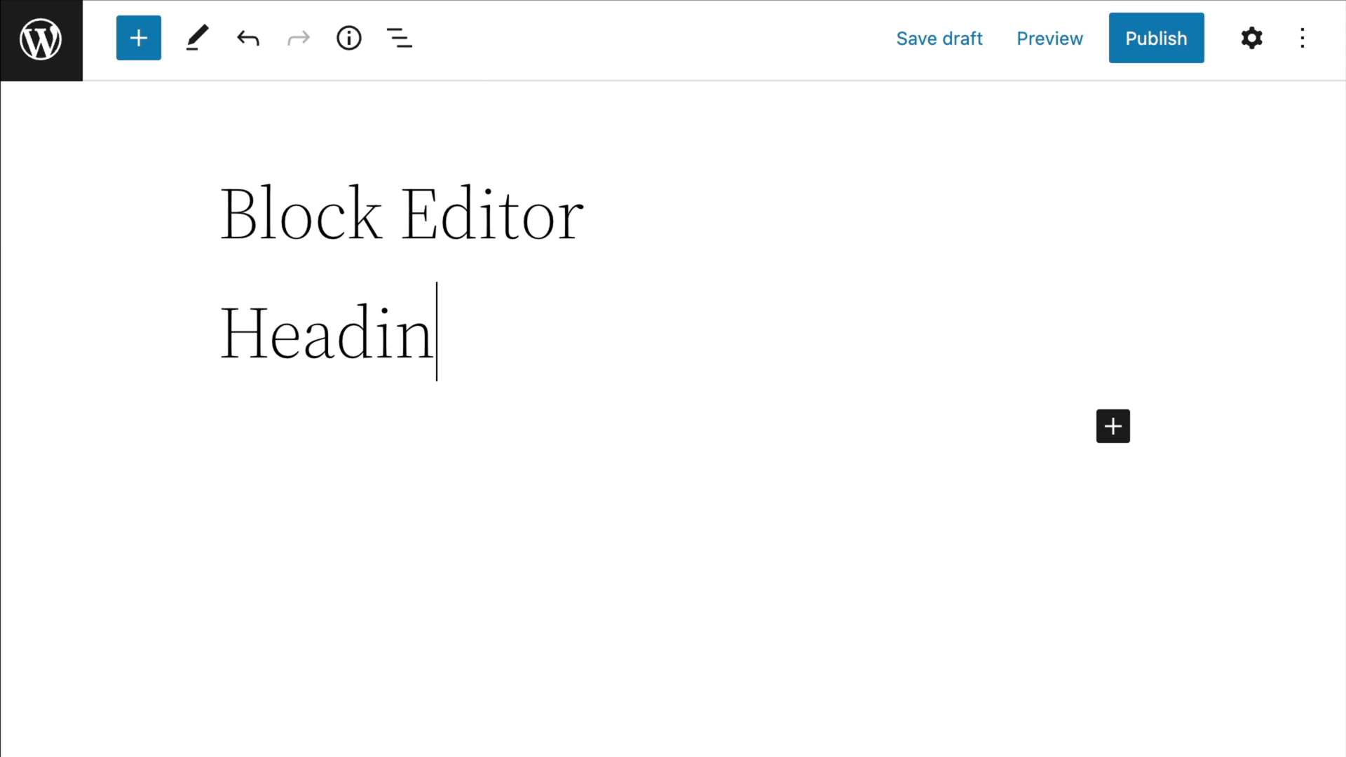
text(g Block)
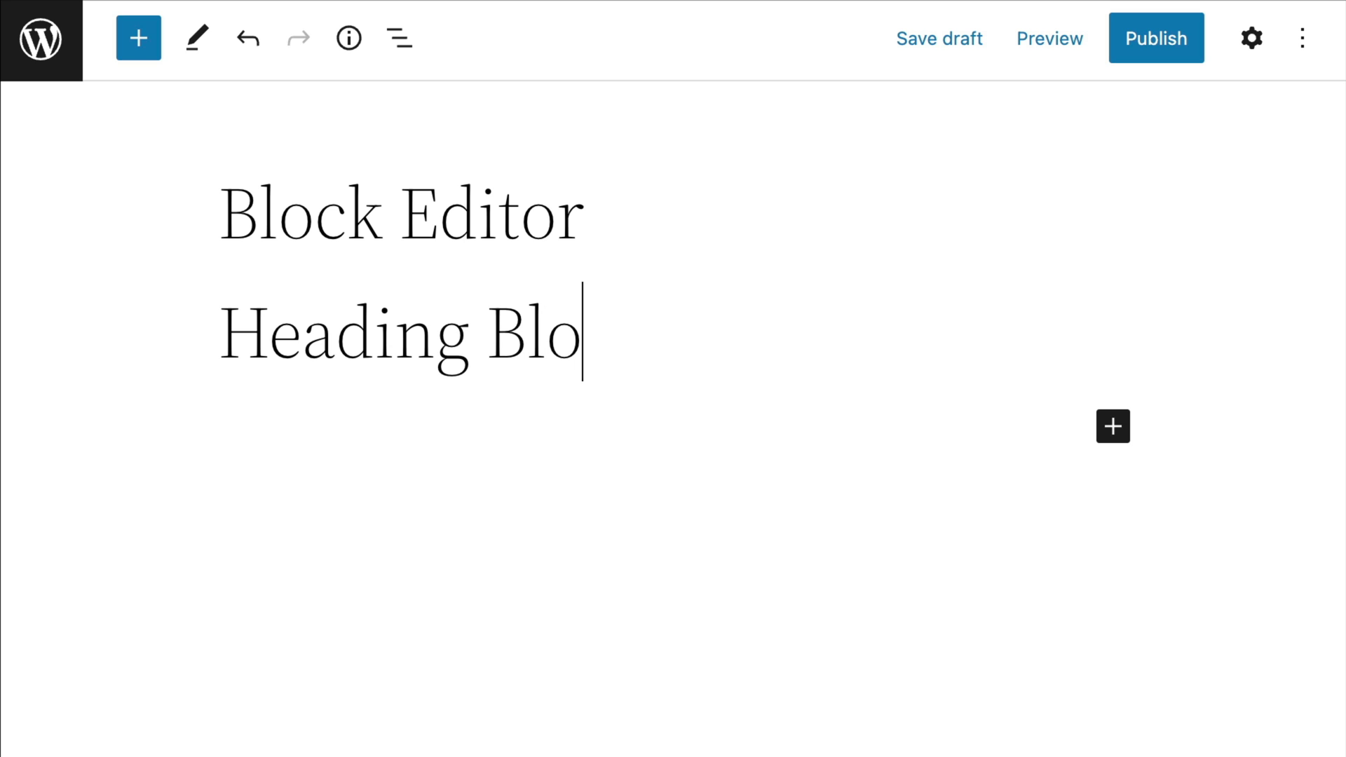
click(371, 239)
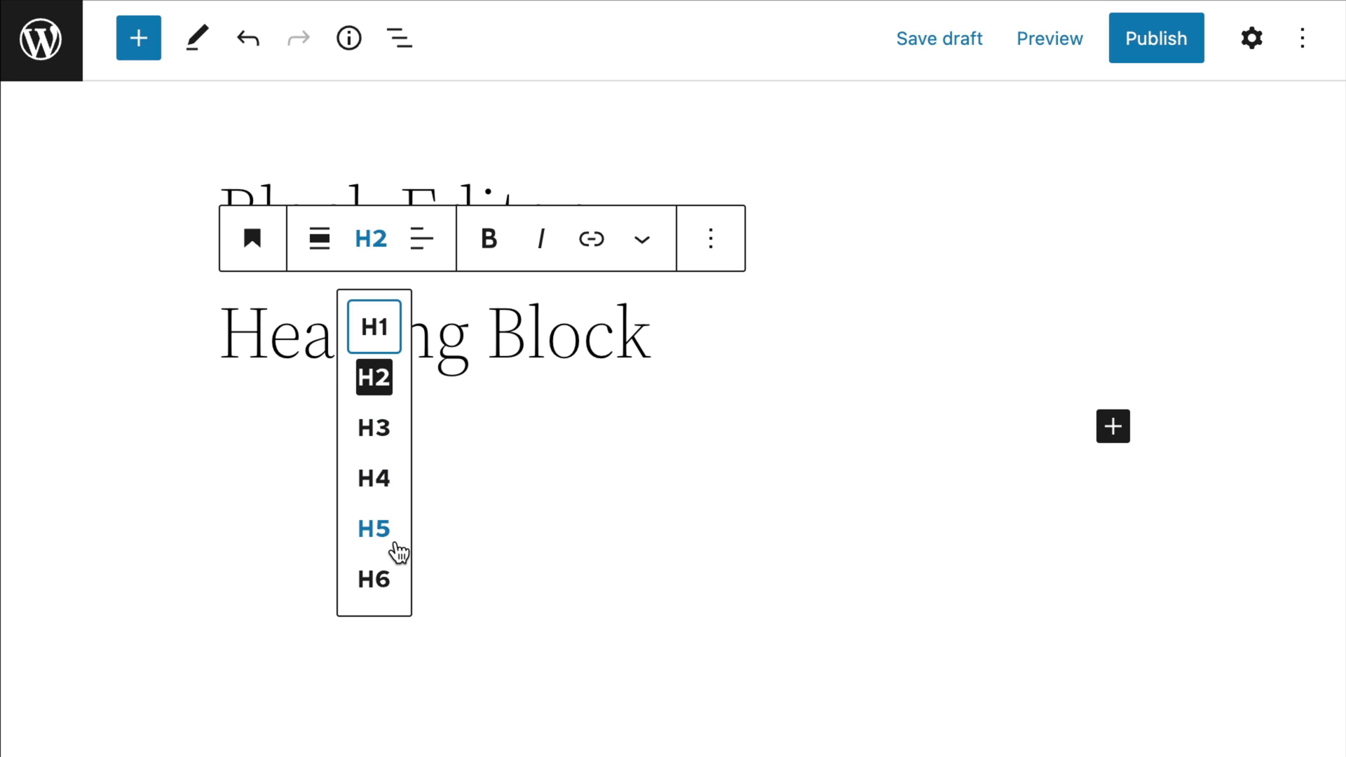
click(390, 383)
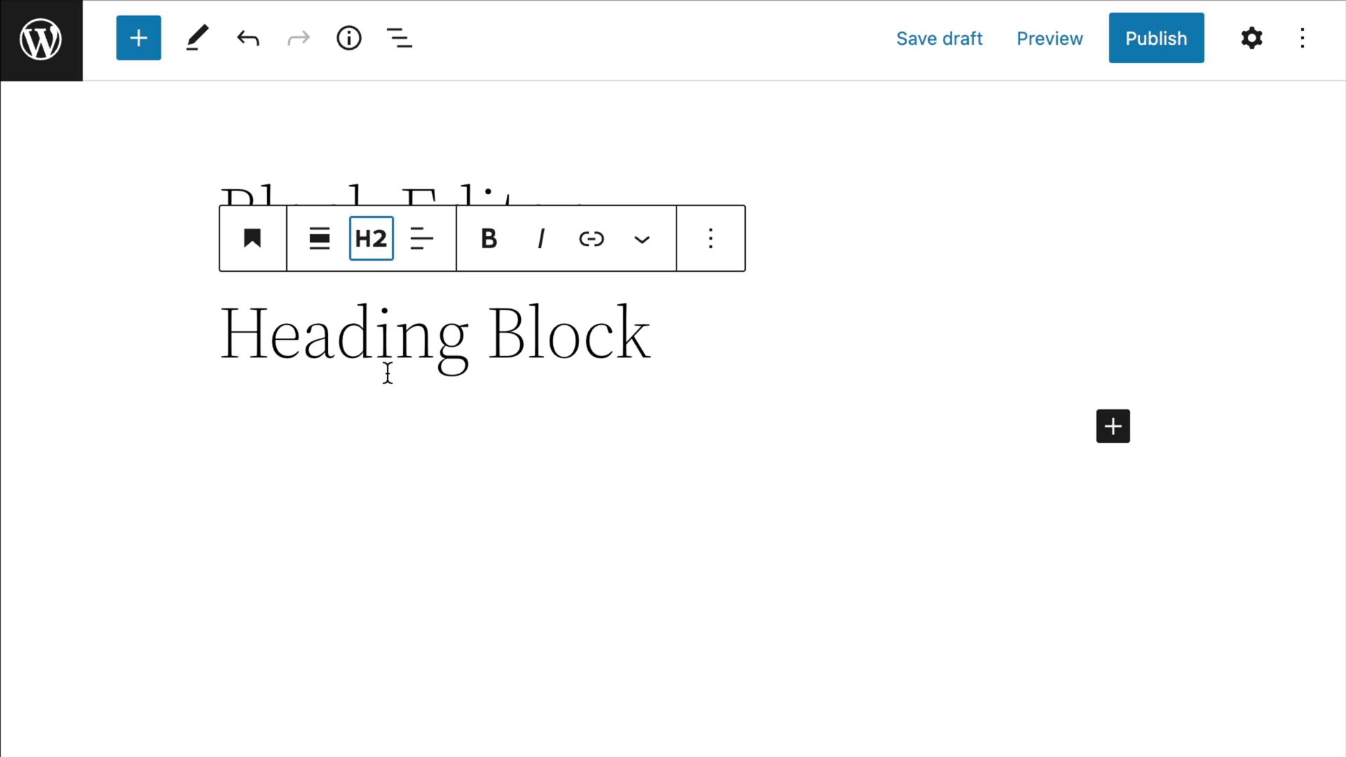
Step: Show the heading block's Color settings in the Settings sidebar
key(ctrl+shift+comma)
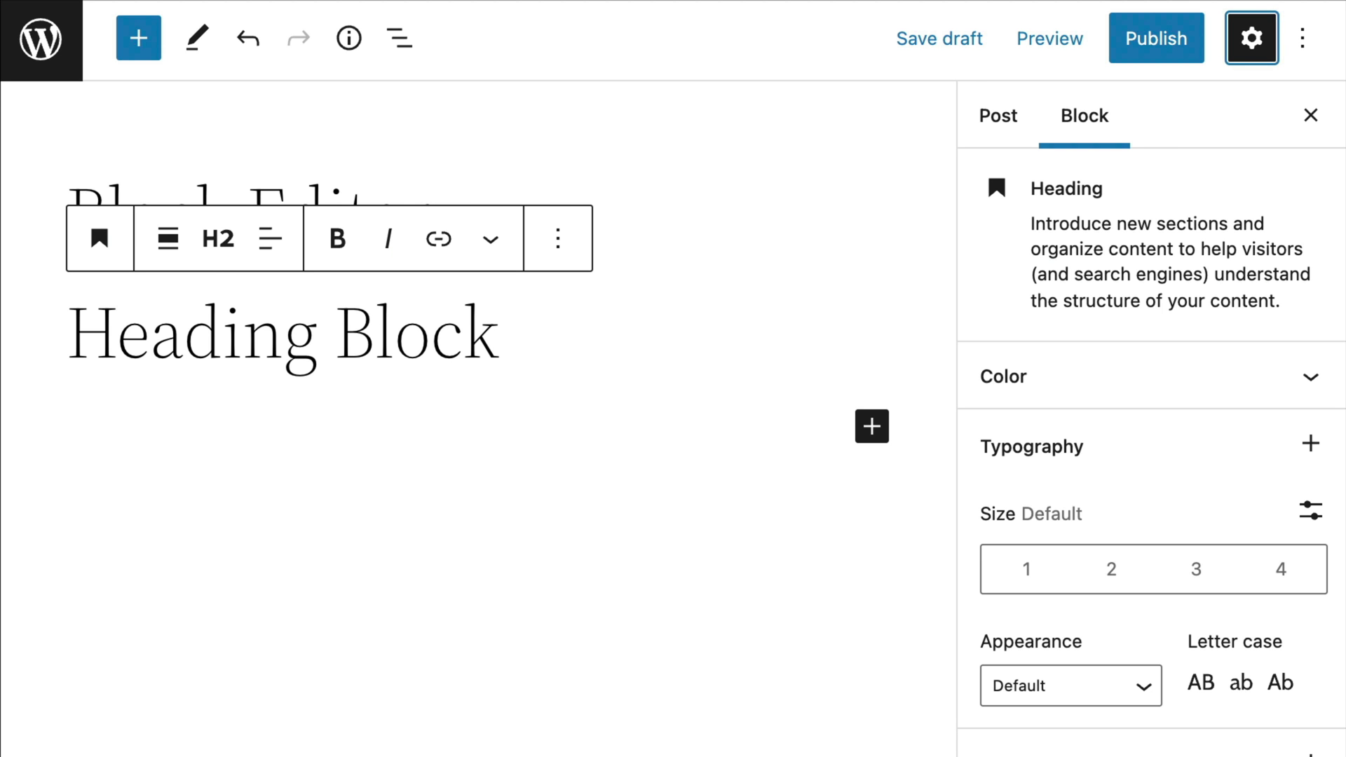
scroll(1151, 426, down, 3)
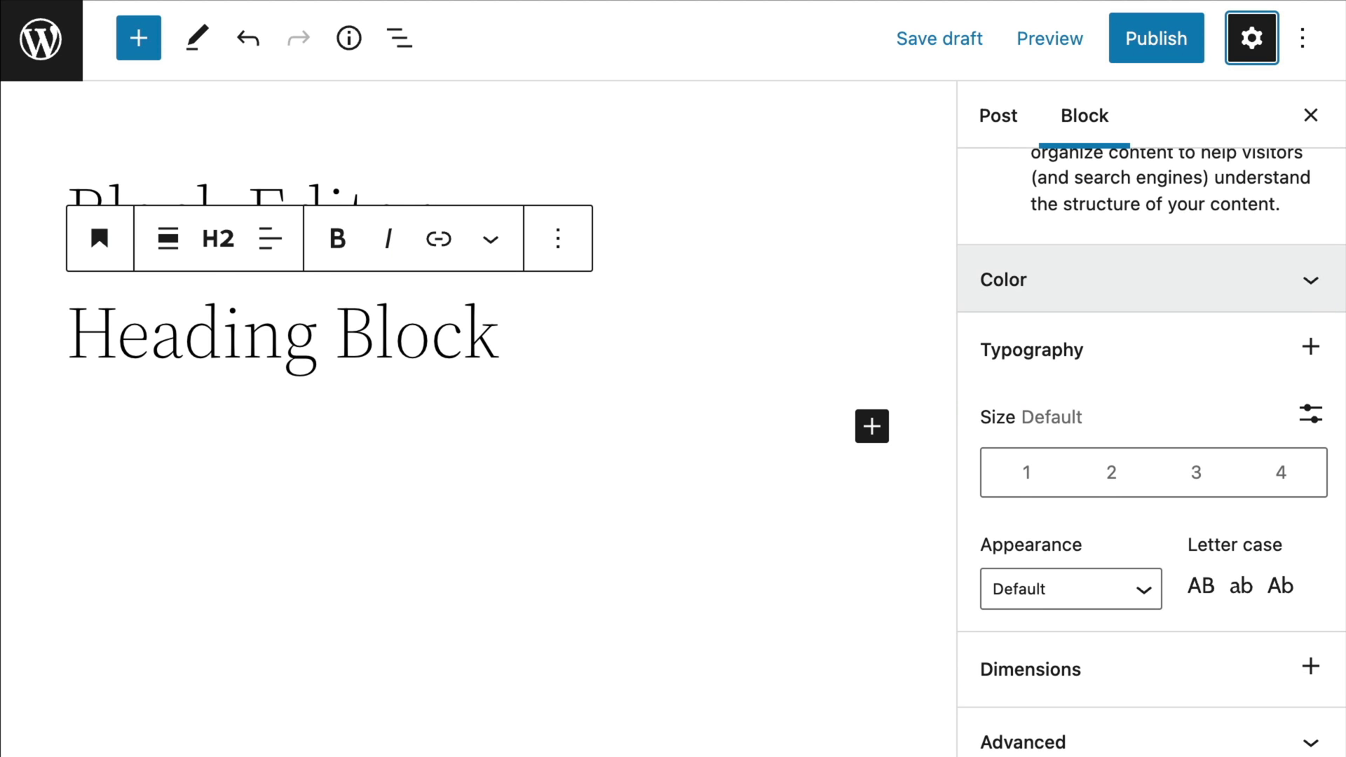
click(1149, 280)
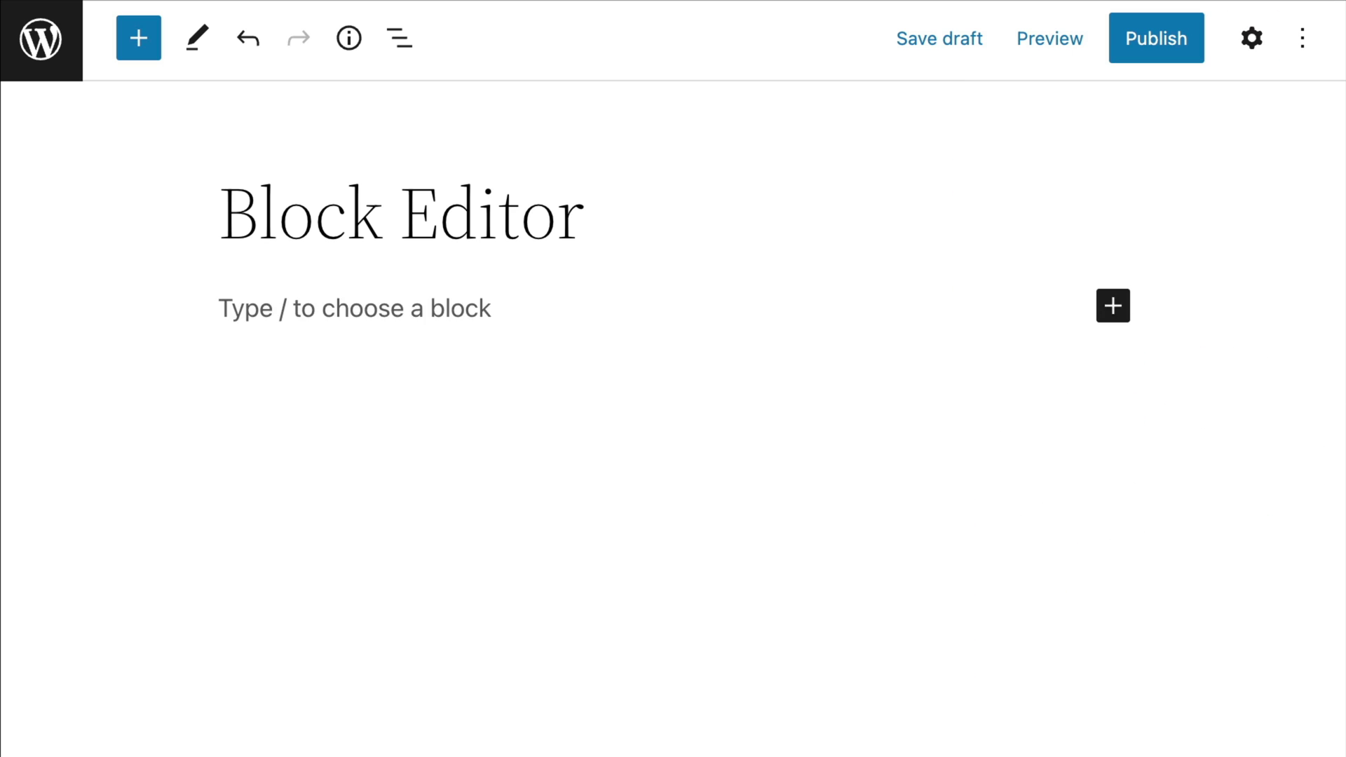
Step: Write a 'text link' paragraph and link it to google.com with Ctrl+K
text(te)
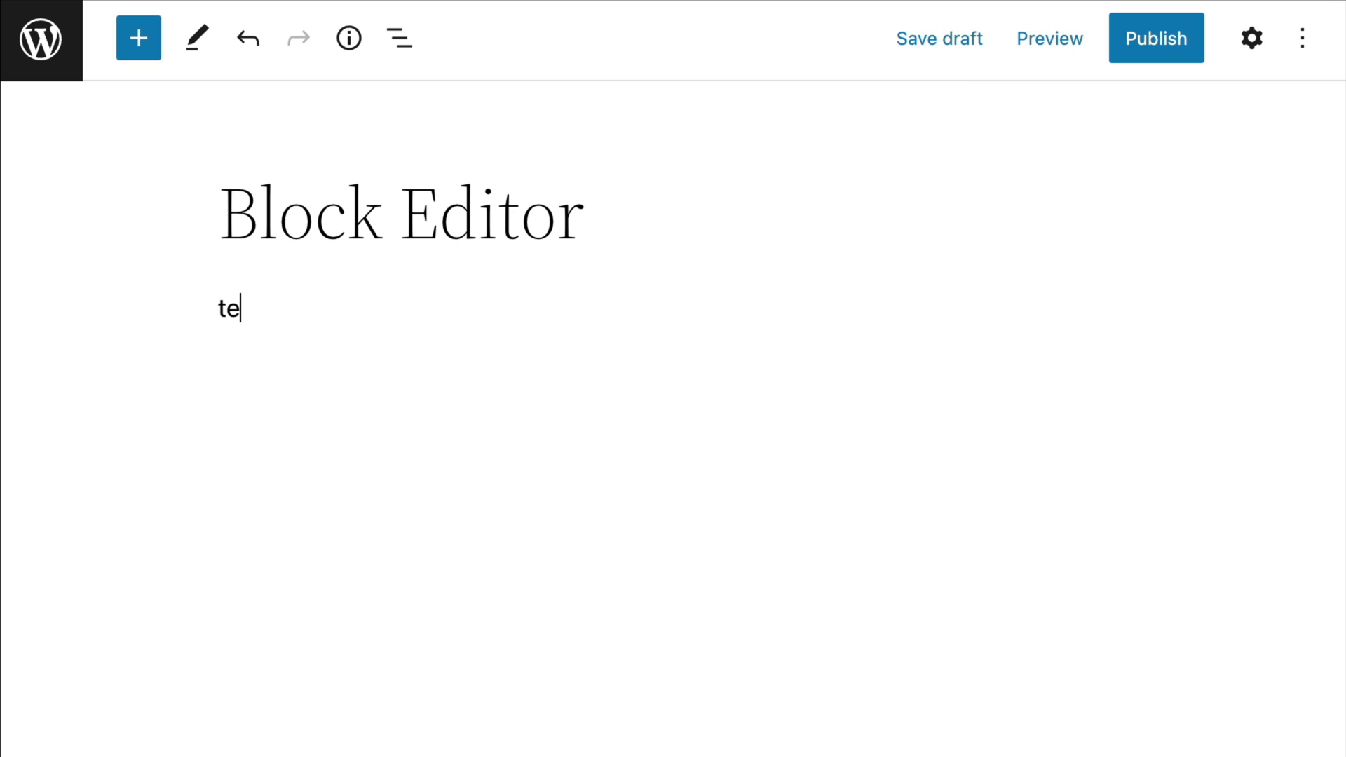
text(xt link)
key(ctrl+a)
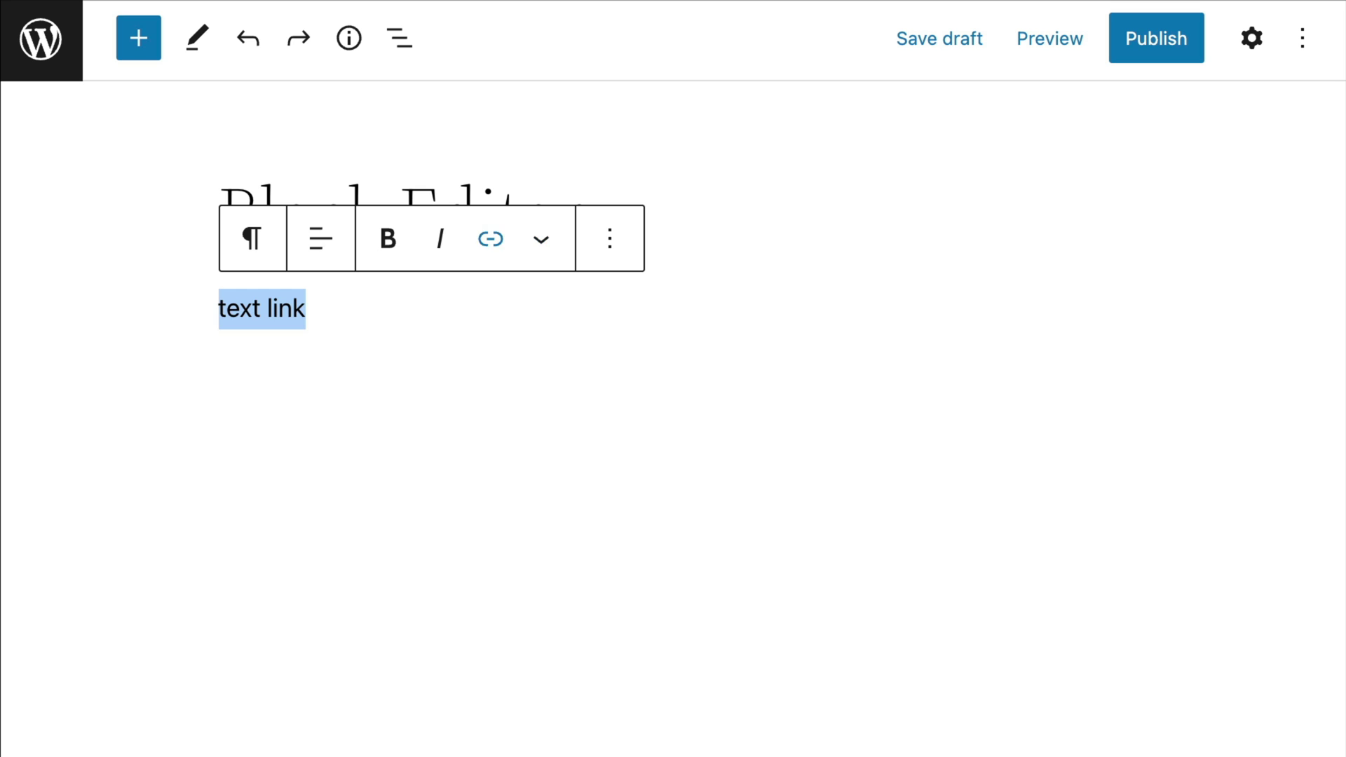
key(ctrl+k)
text(google.)
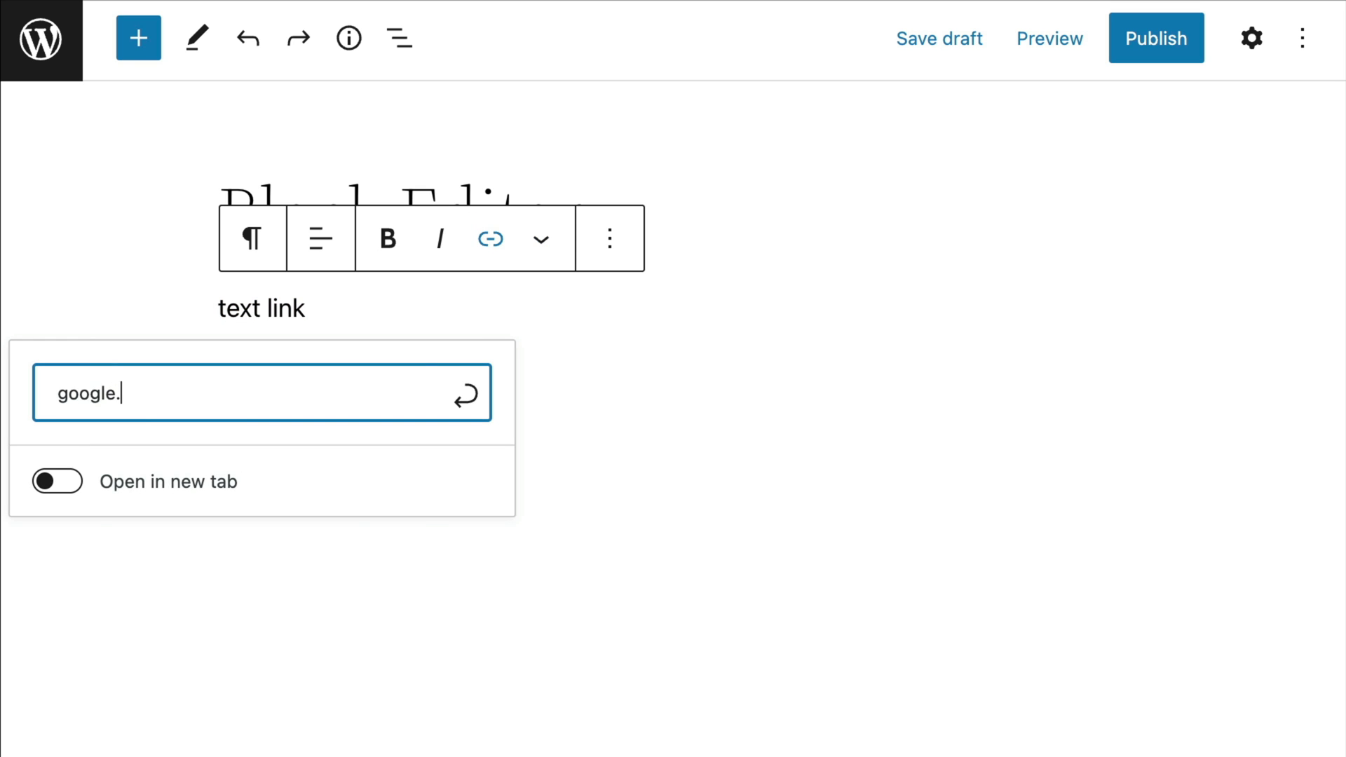
text(com)
key(Return)
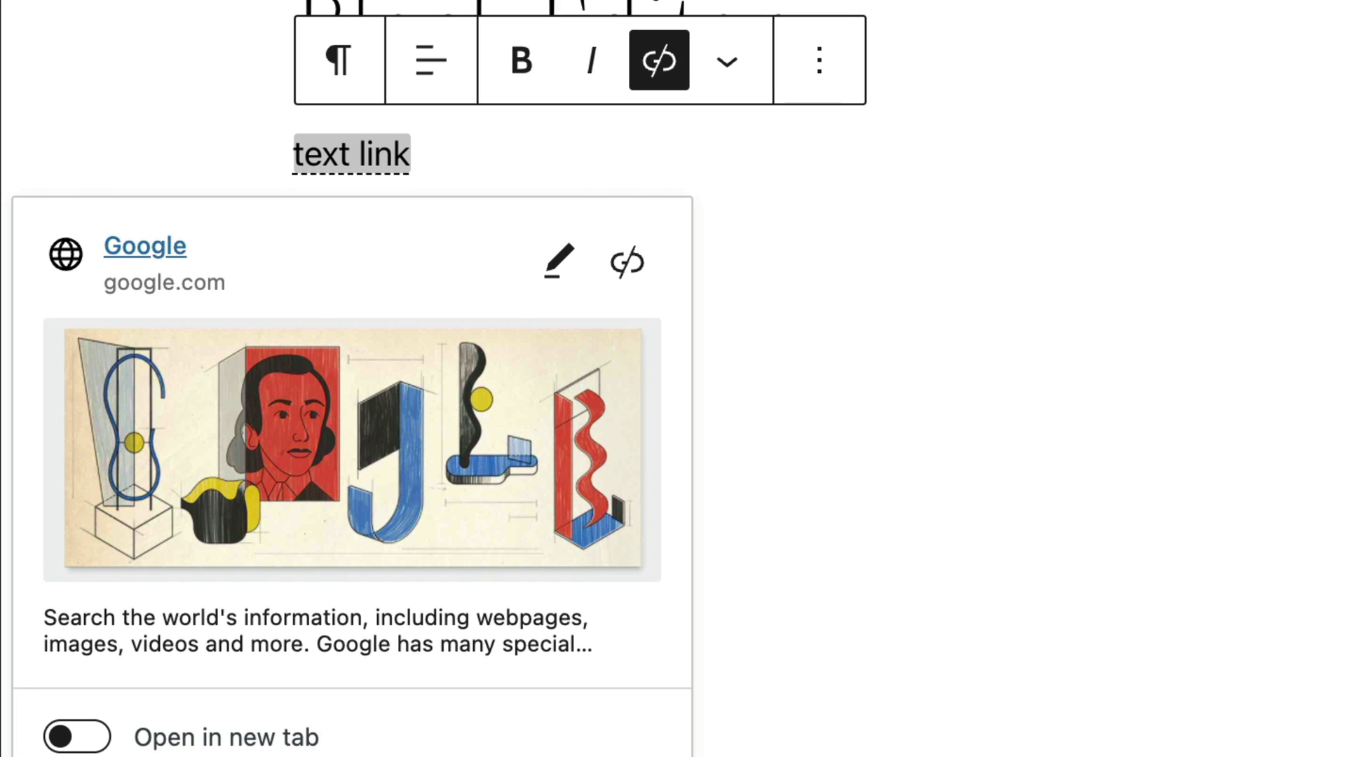